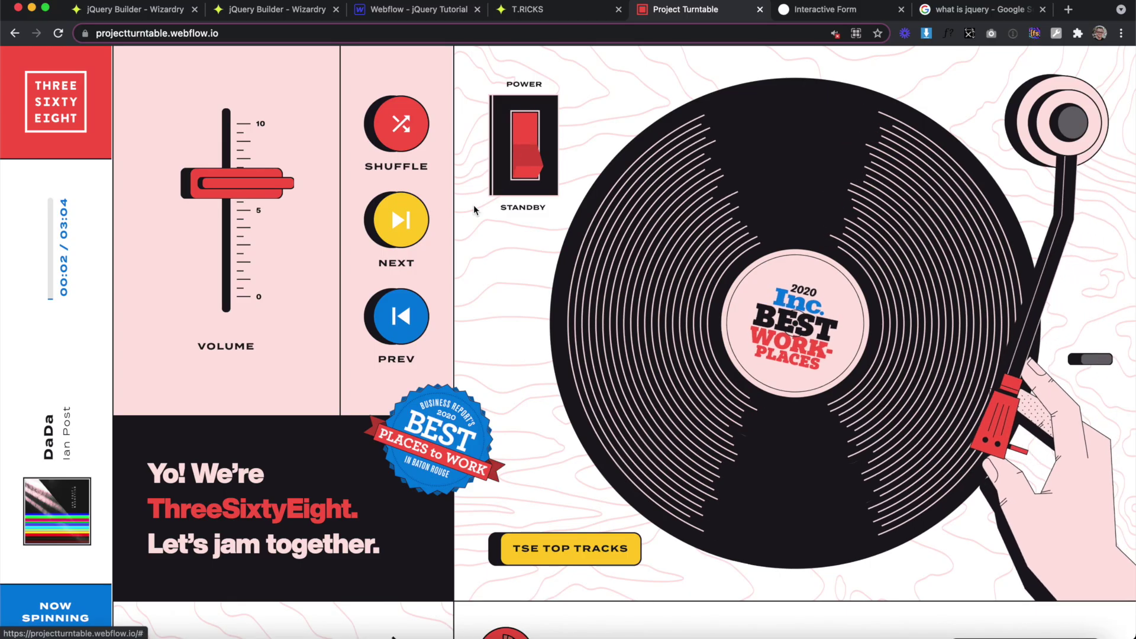
Add '.is--4' to the line 8 selector and change toggleClass to removeClass on line 9
{"action": "left_click", "coordinate": [400, 238]}
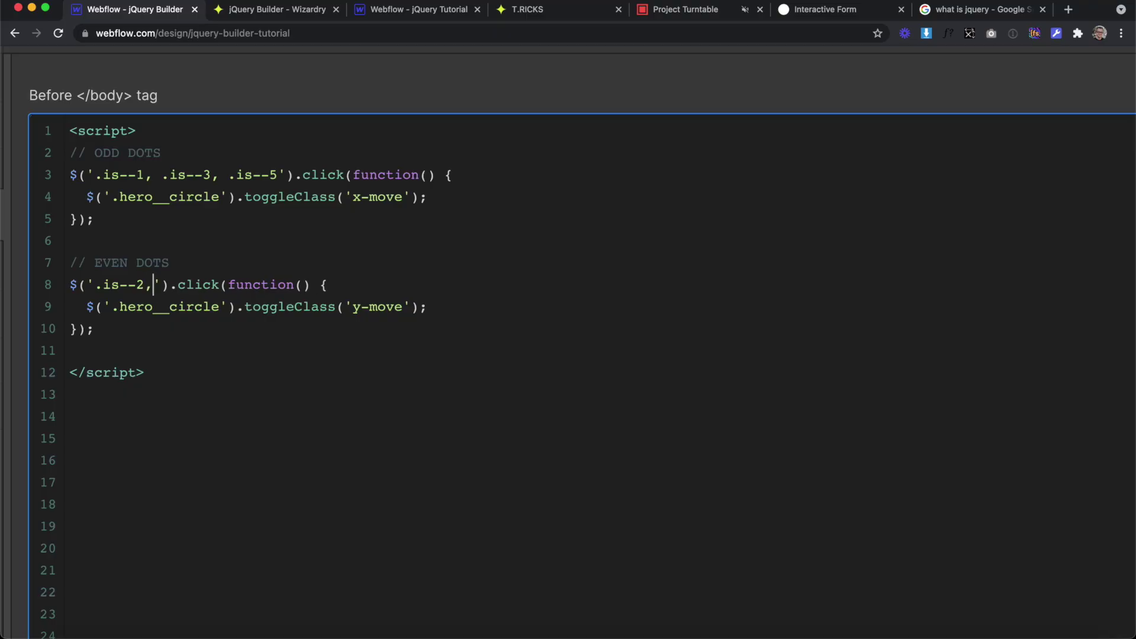
{"action": "type", "text": ".is--4"}
{"action": "left_click_drag", "start_coordinate": [295, 307], "coordinate": [245, 306]}
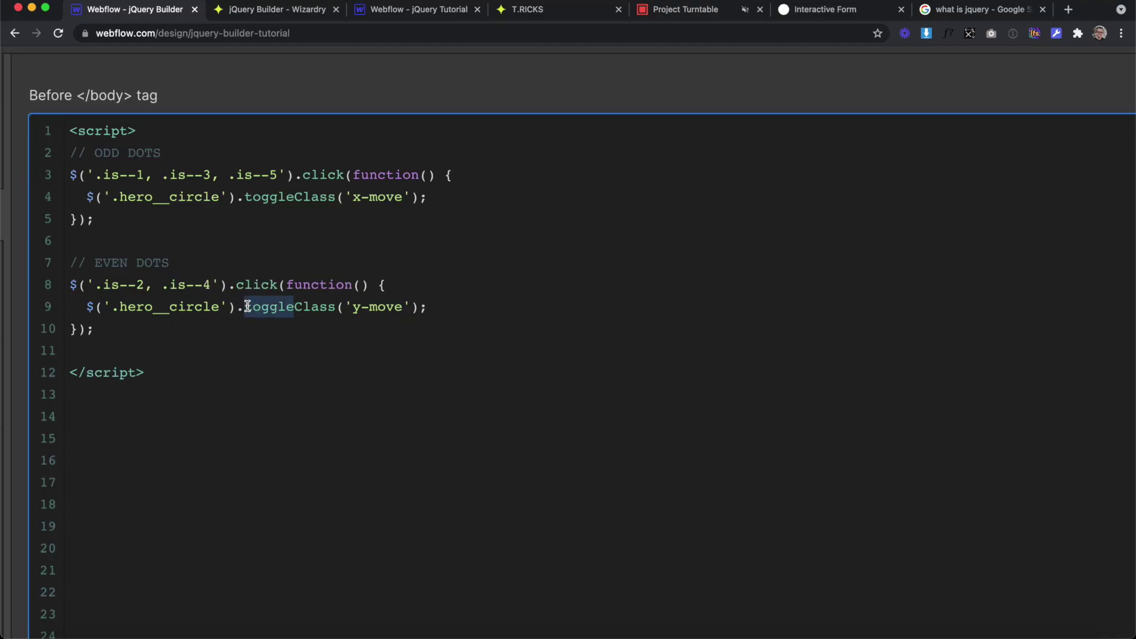
{"action": "type", "text": "remove"}
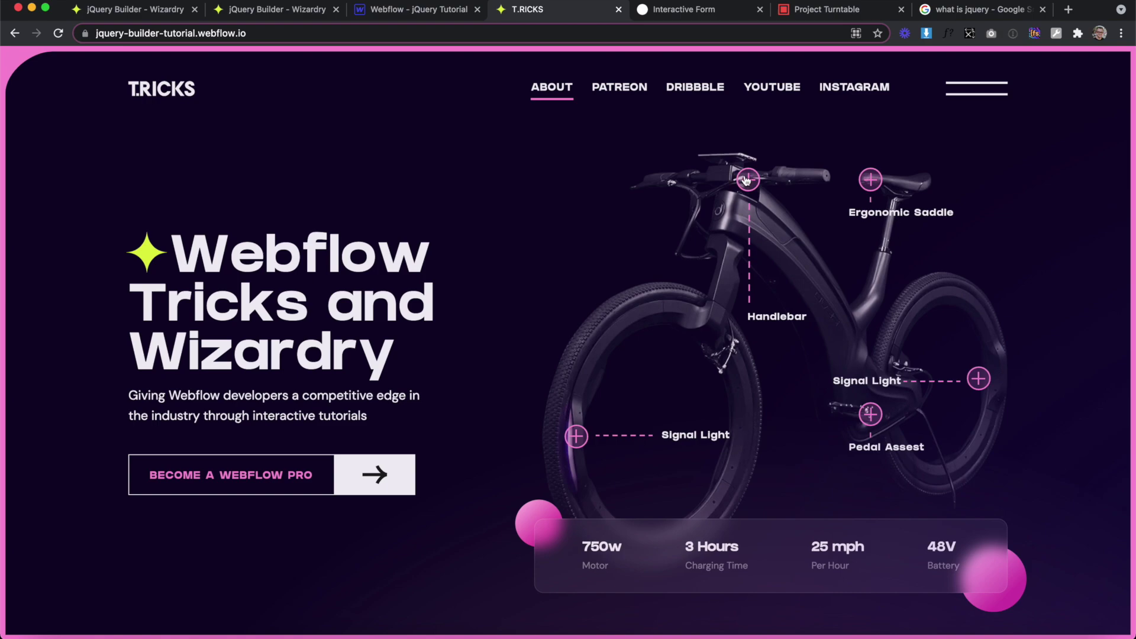
Demo live sites: open the bike's Handlebar and Signal Light hotspots and rearrange the stickers
{"action": "left_click", "coordinate": [748, 179]}
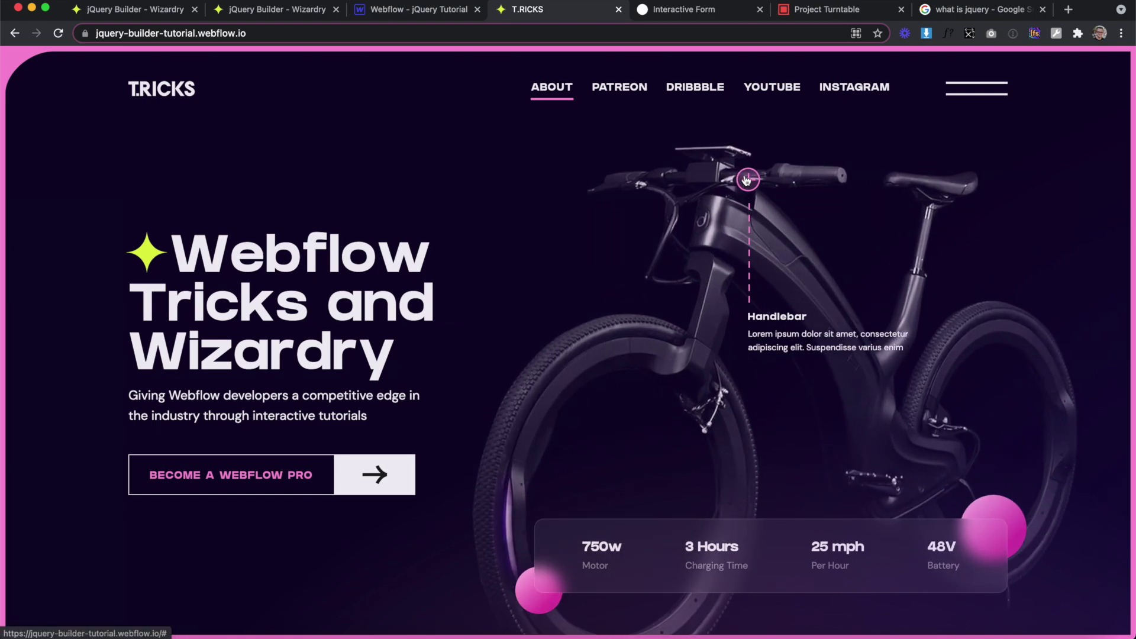
{"action": "left_click", "coordinate": [577, 436]}
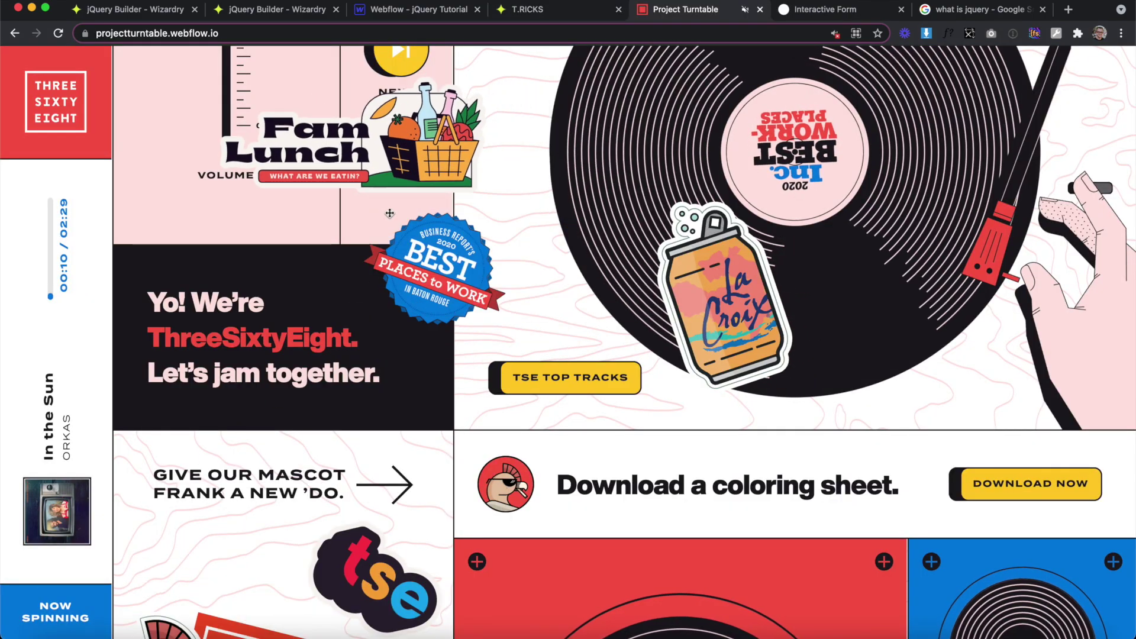
{"action": "left_click_drag", "start_coordinate": [389, 213], "coordinate": [331, 248]}
{"action": "left_click_drag", "start_coordinate": [379, 571], "coordinate": [449, 424]}
{"action": "scroll", "coordinate": [449, 424], "scroll_direction": "down", "scroll_amount": 1}
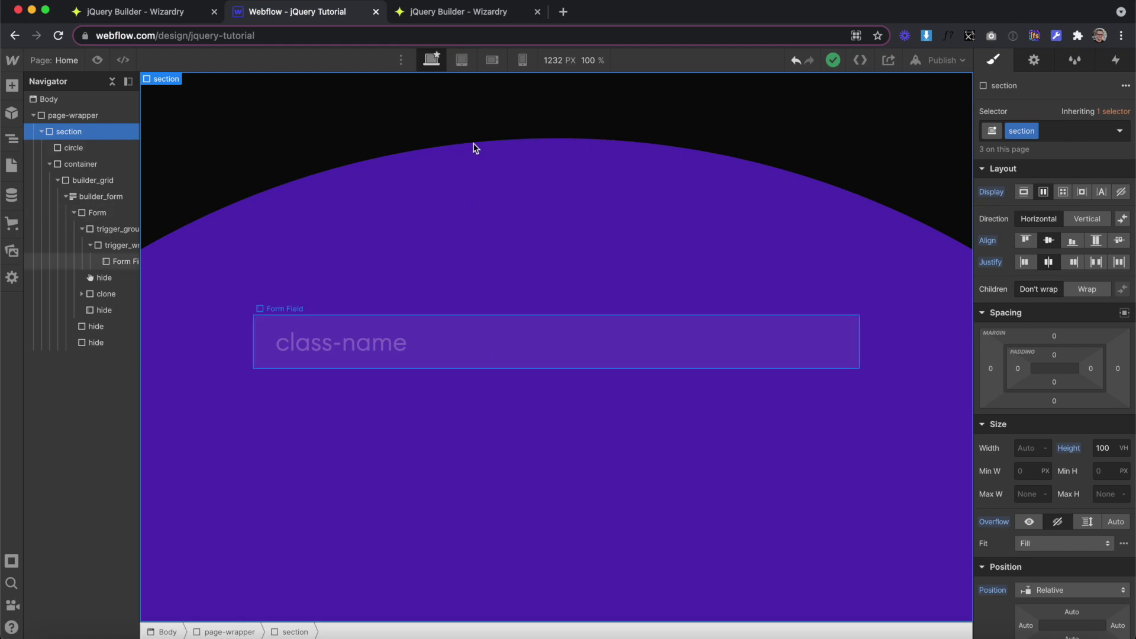
Select the Form Field and add a Mouse click (tap) element trigger to it
{"action": "left_click", "coordinate": [439, 348]}
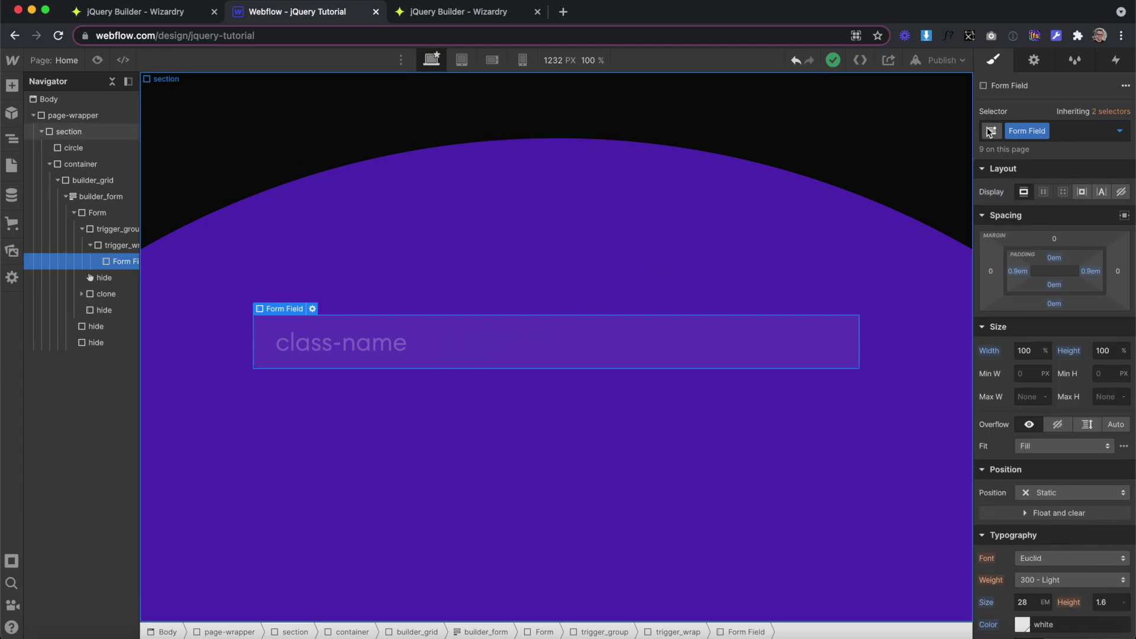
{"action": "left_click", "coordinate": [1117, 60]}
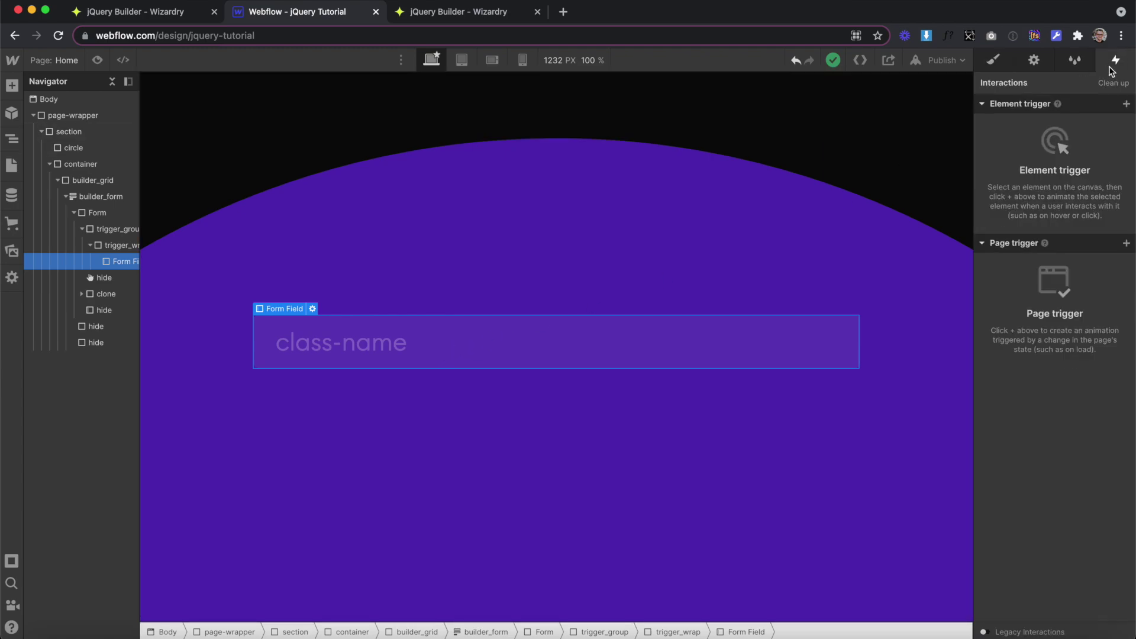
{"action": "left_click", "coordinate": [1125, 104]}
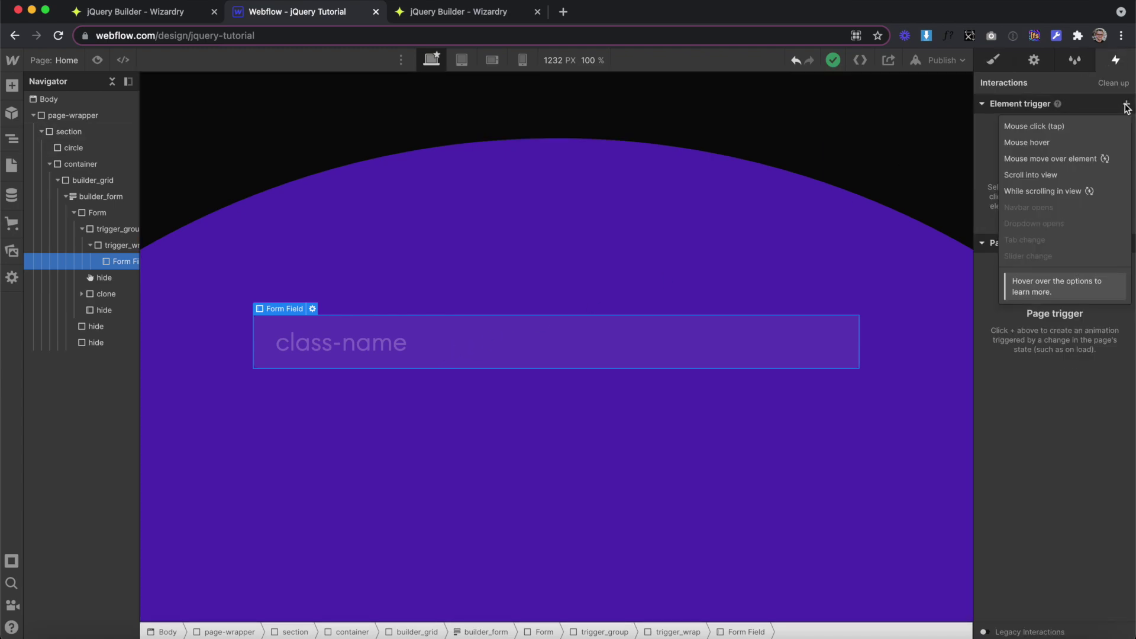
{"action": "left_click", "coordinate": [1061, 130]}
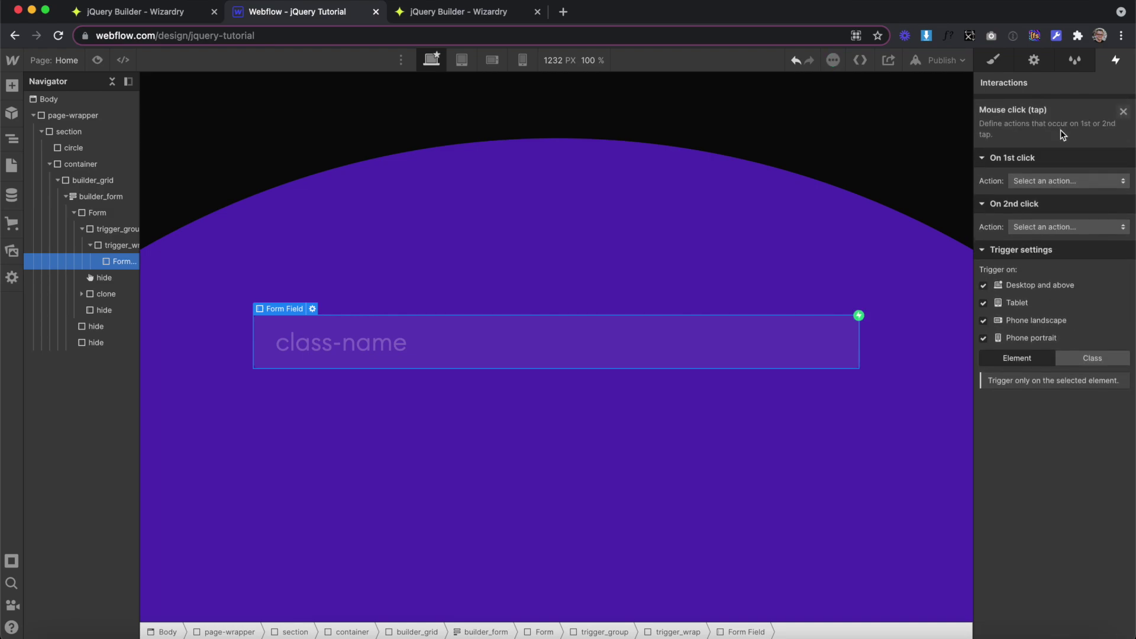
Set the first-click action to start a new timed animation
{"action": "left_click", "coordinate": [1062, 176]}
{"action": "left_click", "coordinate": [1059, 209]}
{"action": "left_click", "coordinate": [1122, 197]}
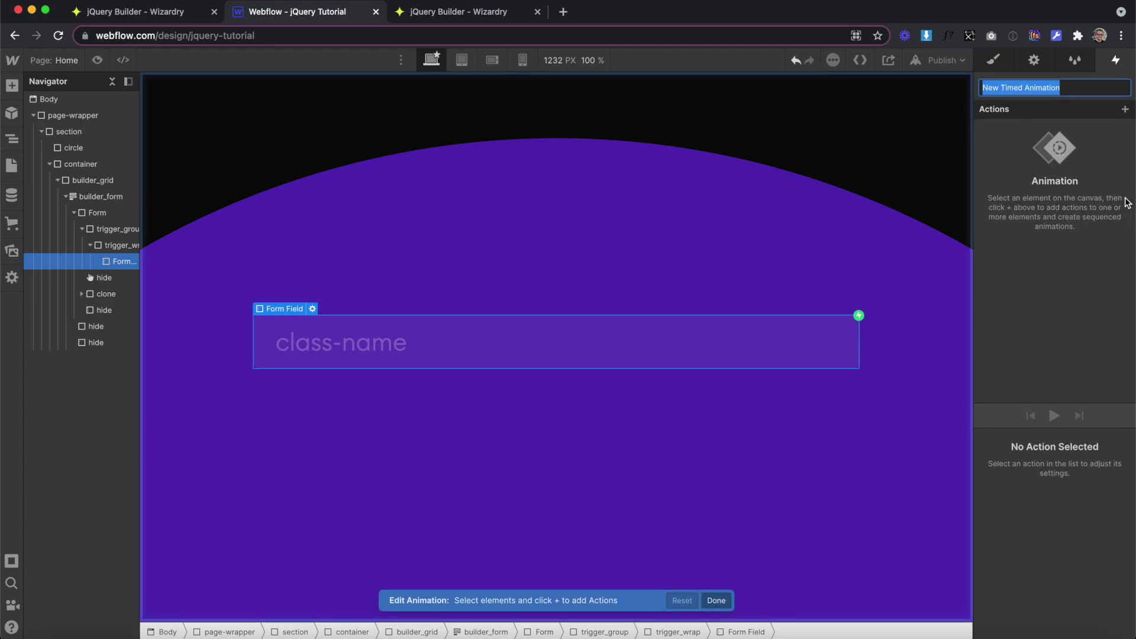
Target the circle class and add a Move action to the timed animation
{"action": "left_click", "coordinate": [299, 224]}
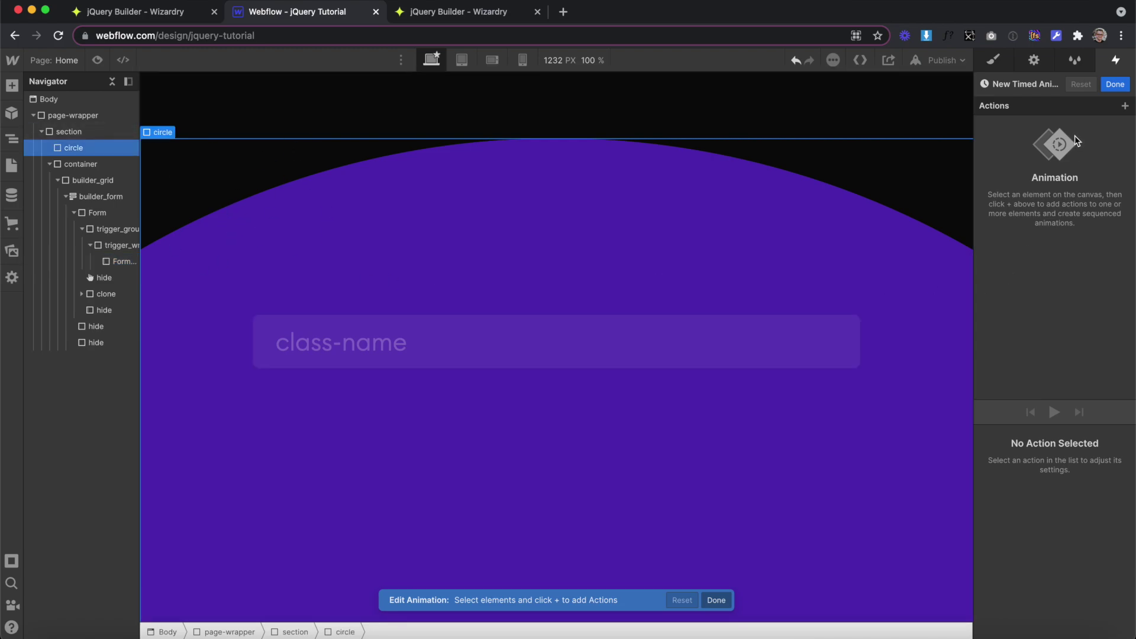
{"action": "left_click", "coordinate": [1125, 106]}
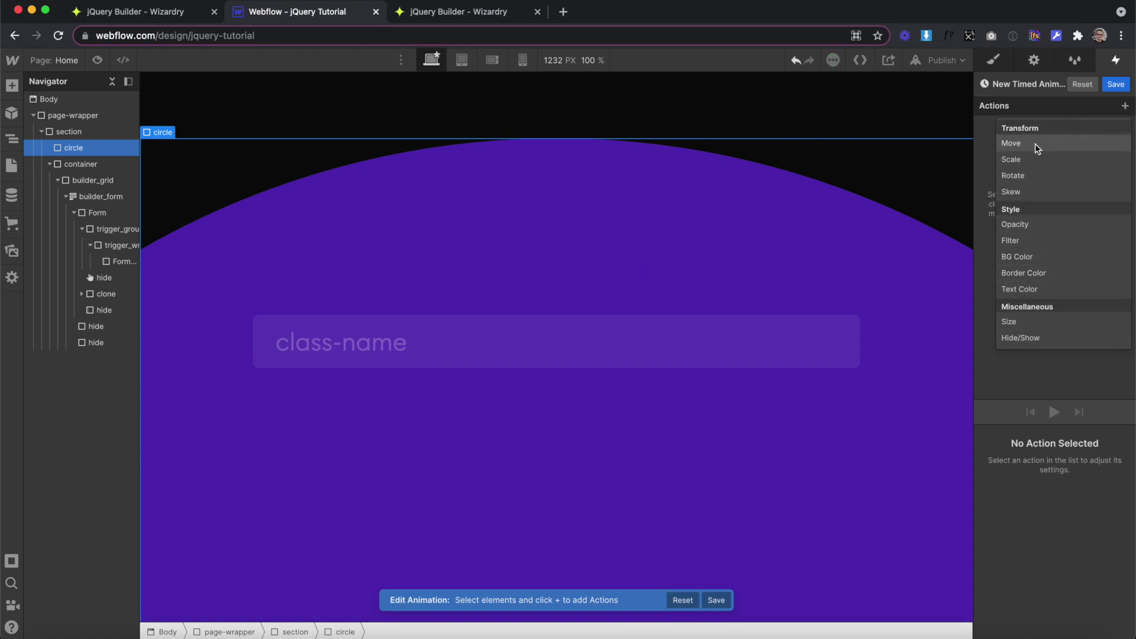
{"action": "left_click", "coordinate": [1037, 144]}
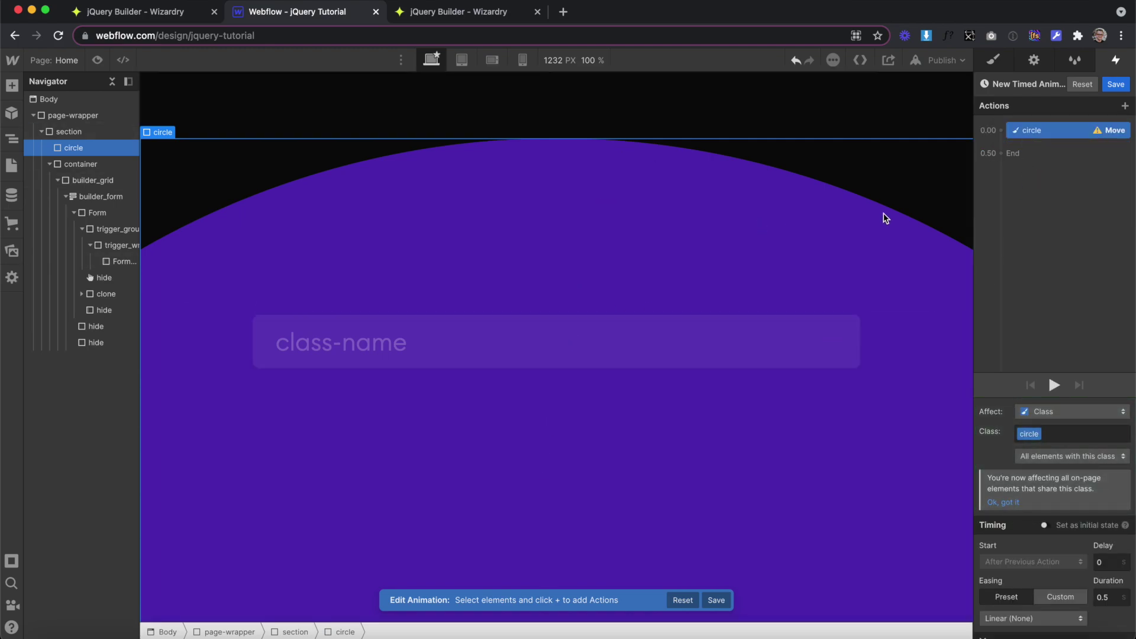
{"action": "left_click", "coordinate": [1124, 106]}
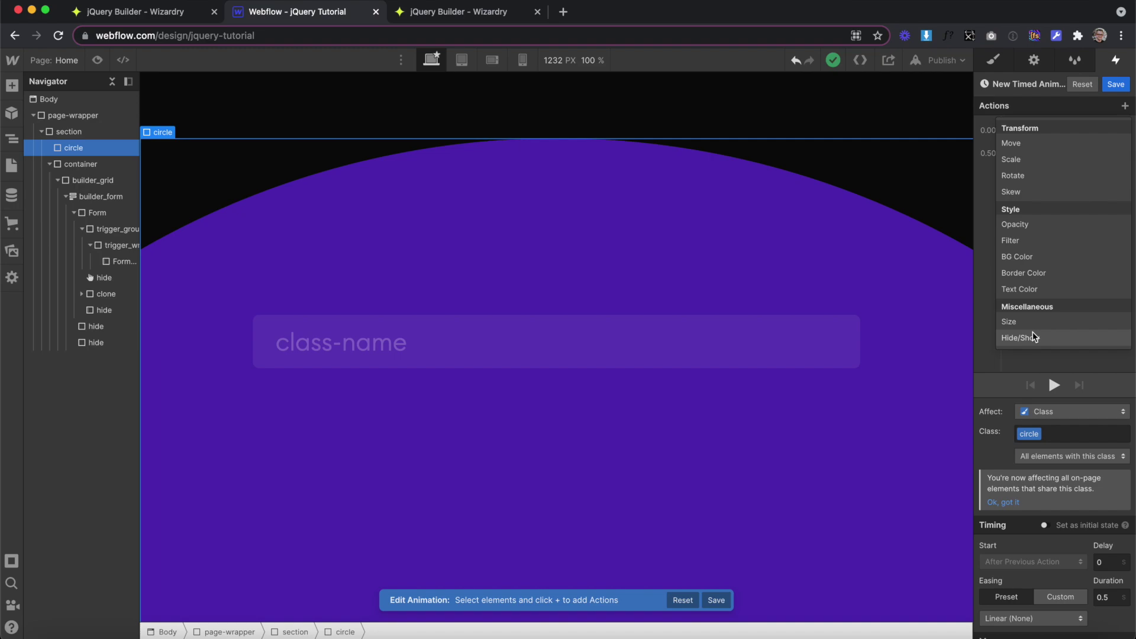
{"action": "key", "text": "s"}
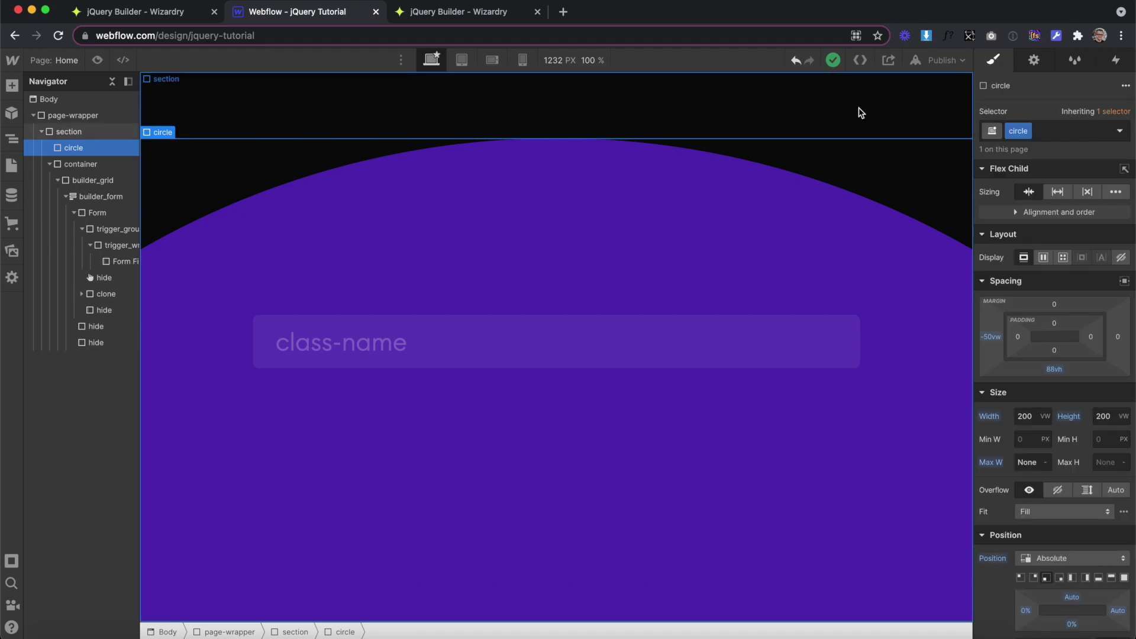
Set the base circle's bottom margin to 0vh and its border radius to 0
{"action": "left_click", "coordinate": [1055, 371]}
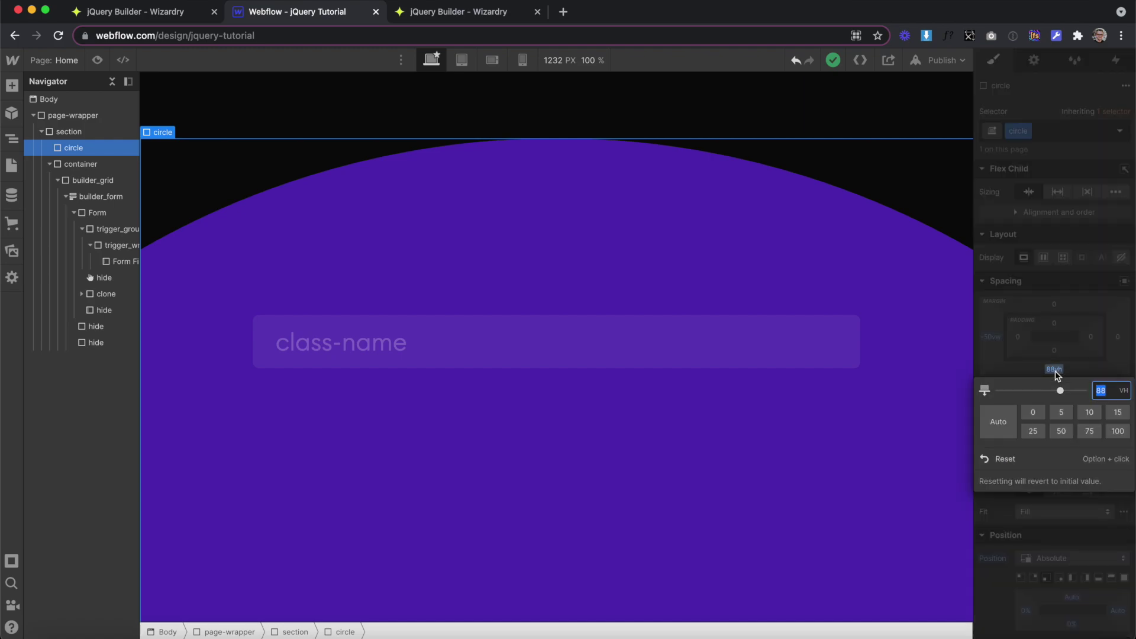
{"action": "type", "text": "0"}
{"action": "key", "text": "Return"}
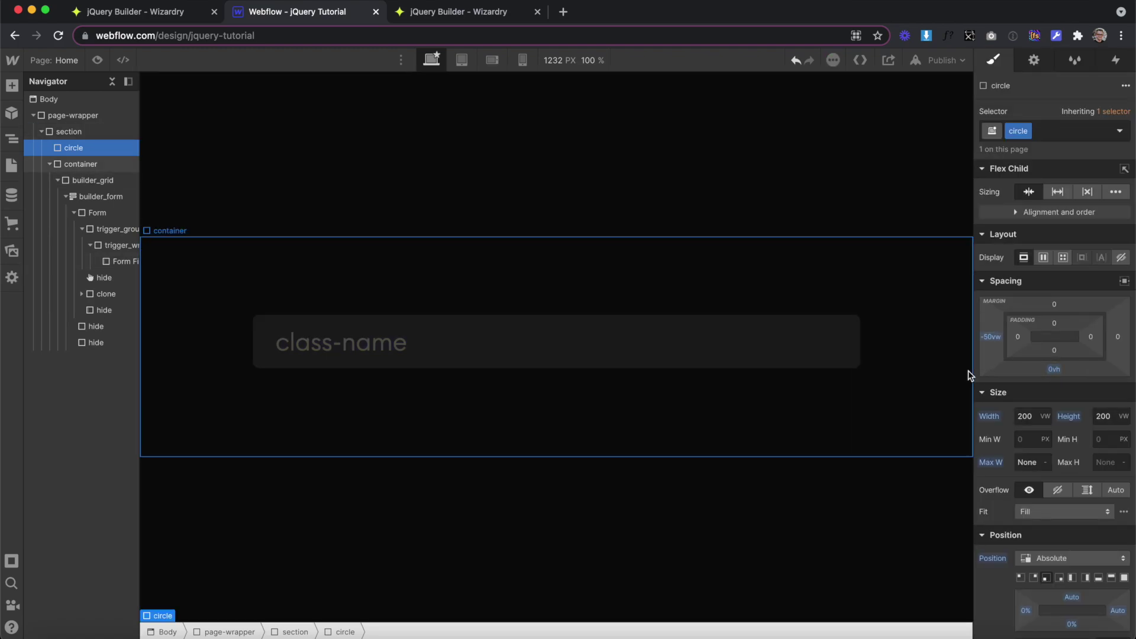
{"action": "scroll", "coordinate": [1066, 390], "scroll_direction": "down", "scroll_amount": 10}
{"action": "left_click", "coordinate": [1106, 417]}
{"action": "type", "text": "0"}
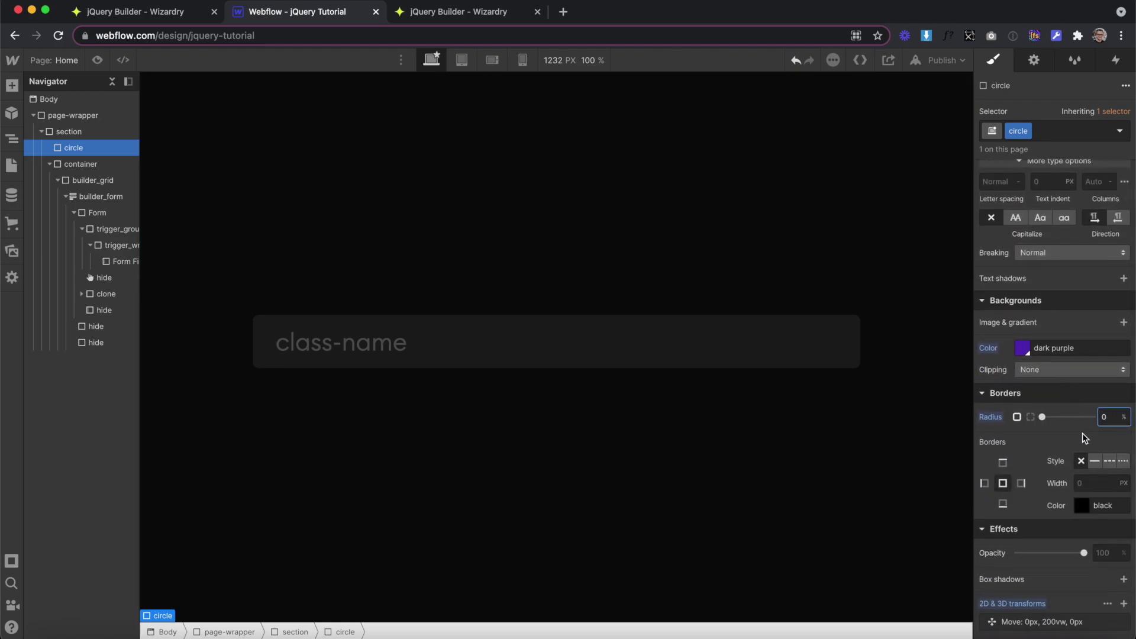
Create a move combo class on the circle with 50% radius and 88vh bottom margin
{"action": "left_click", "coordinate": [1054, 130]}
{"action": "type", "text": "mo"}
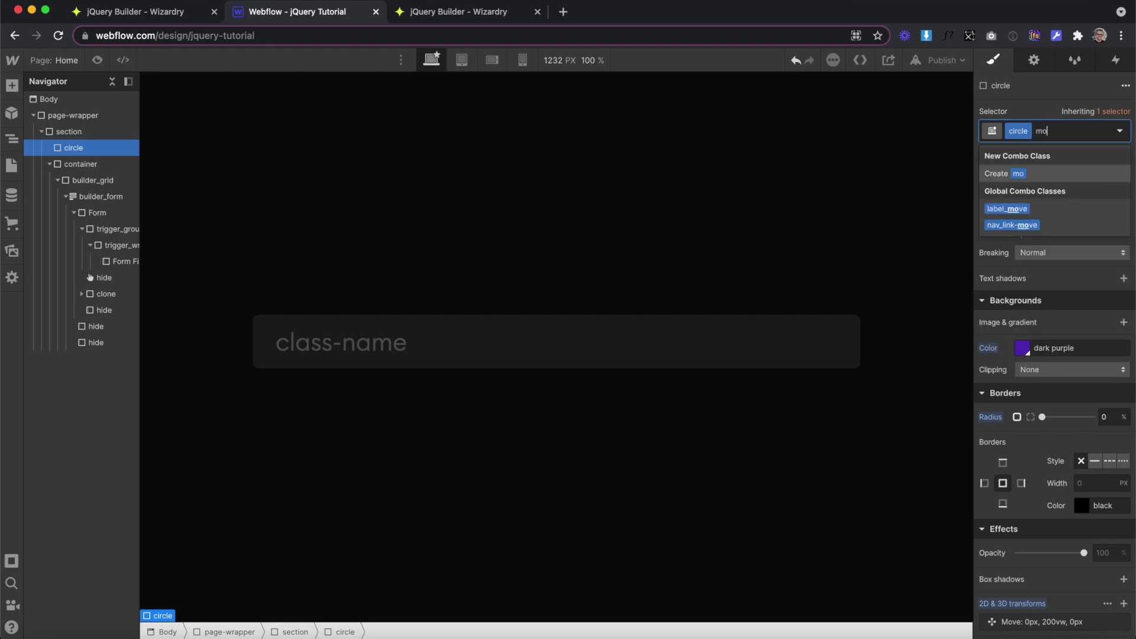
{"action": "type", "text": "ve"}
{"action": "key", "text": "Return"}
{"action": "left_click", "coordinate": [1115, 416]}
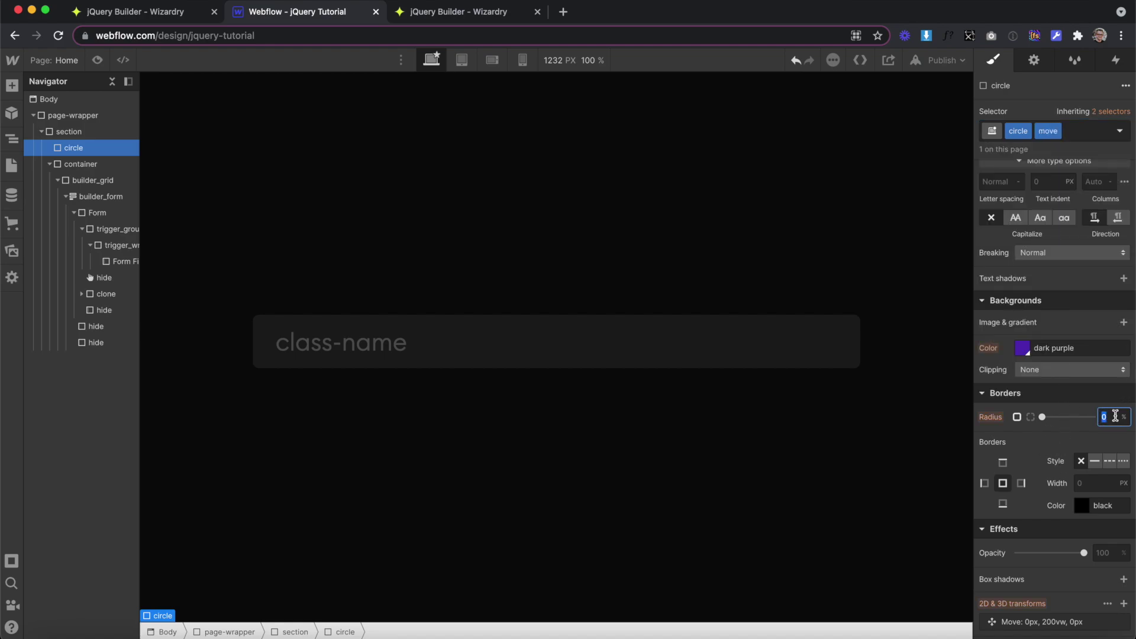
{"action": "type", "text": "50"}
{"action": "scroll", "coordinate": [1079, 388], "scroll_direction": "up", "scroll_amount": 10}
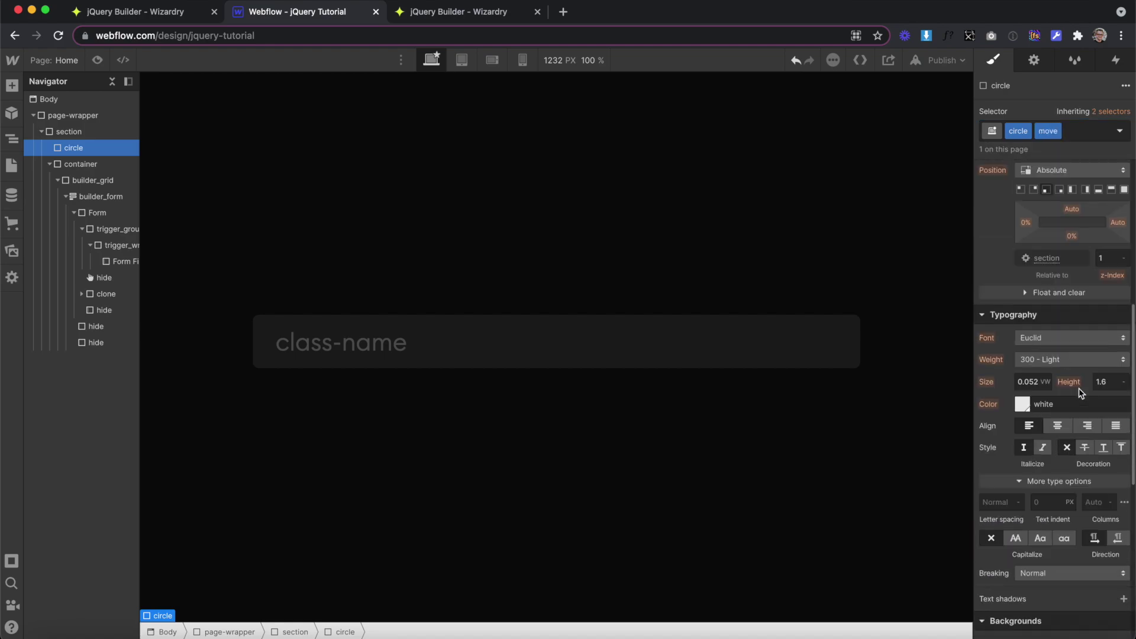
{"action": "left_click", "coordinate": [1054, 368]}
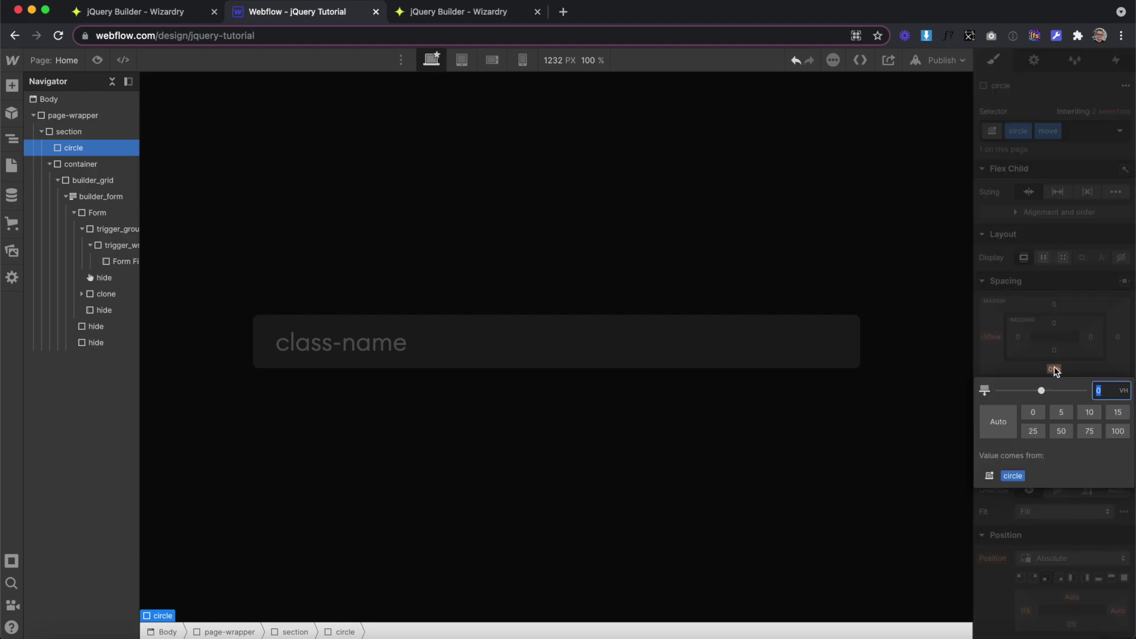
{"action": "type", "text": "88"}
{"action": "key", "text": "Return"}
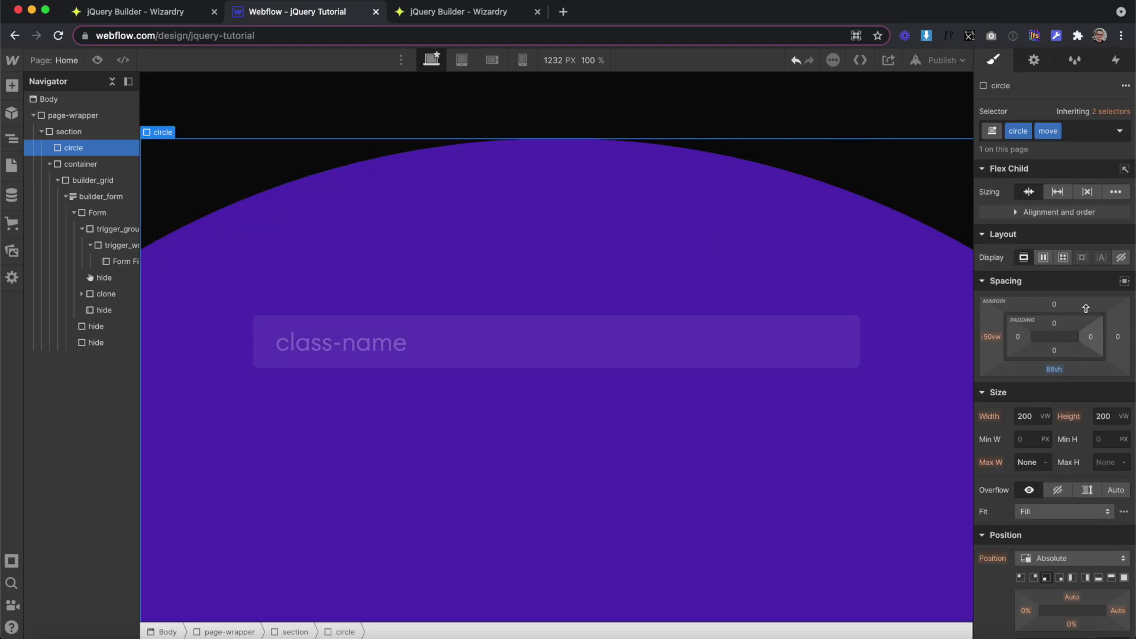
Toggle the move class on and off to compare, leaving only the base circle class
{"action": "left_click", "coordinate": [1081, 131]}
{"action": "key", "text": "BackSpace"}
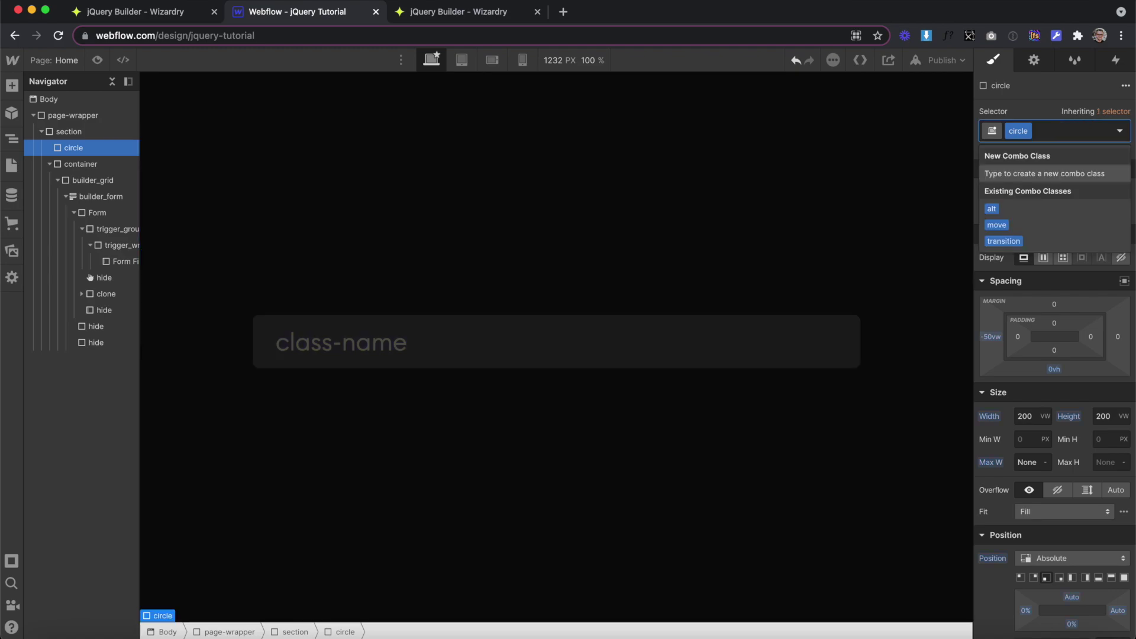
{"action": "left_click", "coordinate": [1010, 227]}
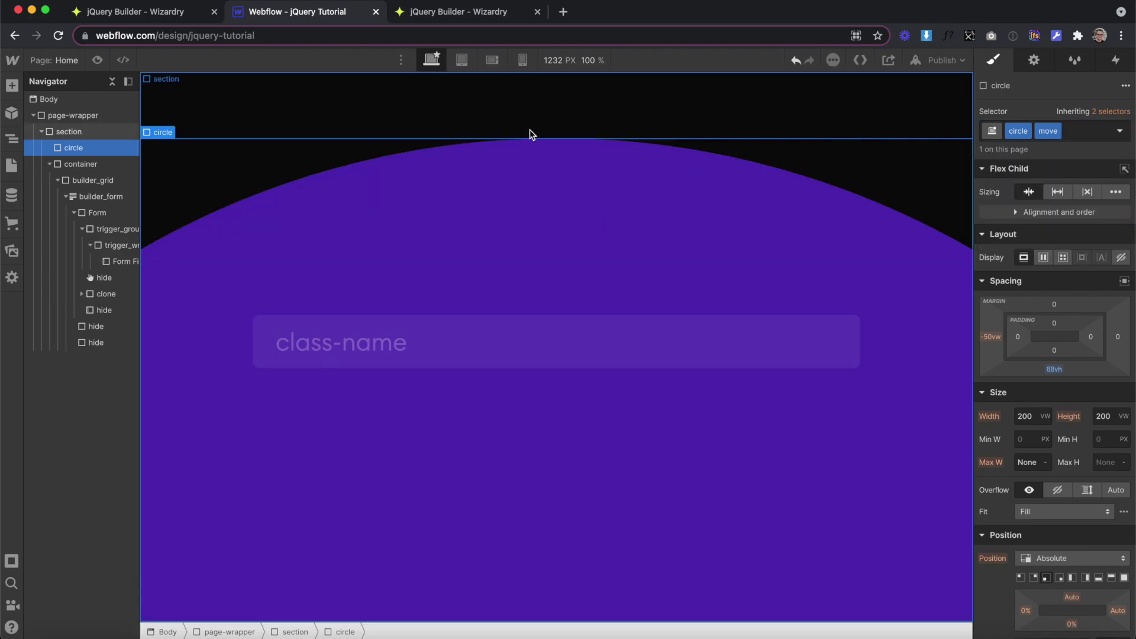
{"action": "left_click", "coordinate": [1074, 131]}
{"action": "key", "text": "BackSpace"}
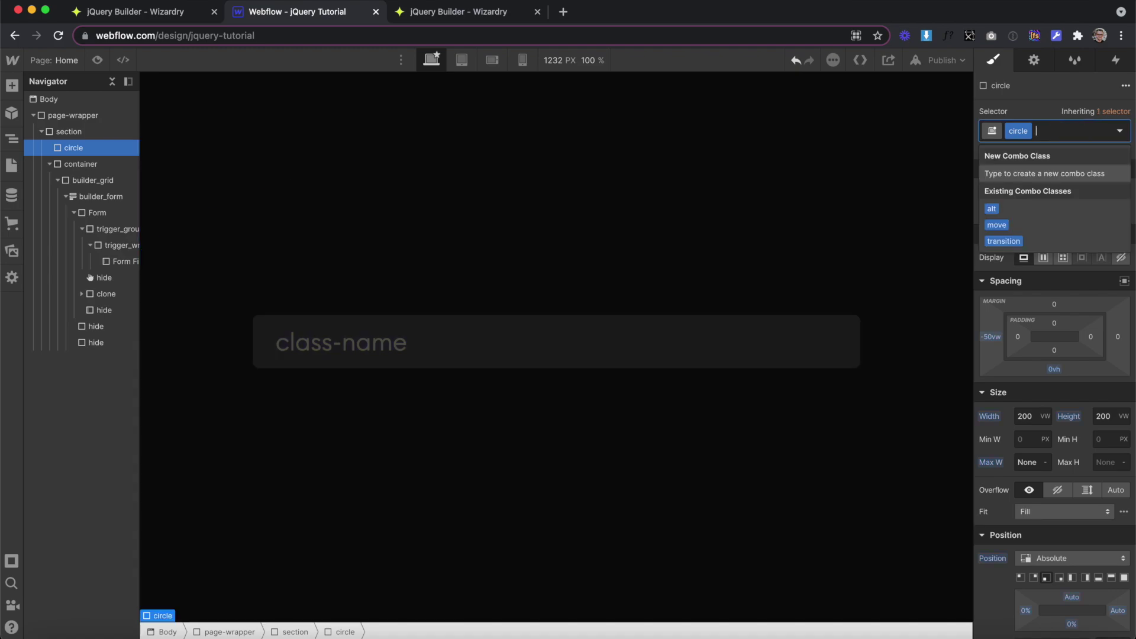
{"action": "left_click", "coordinate": [1038, 97]}
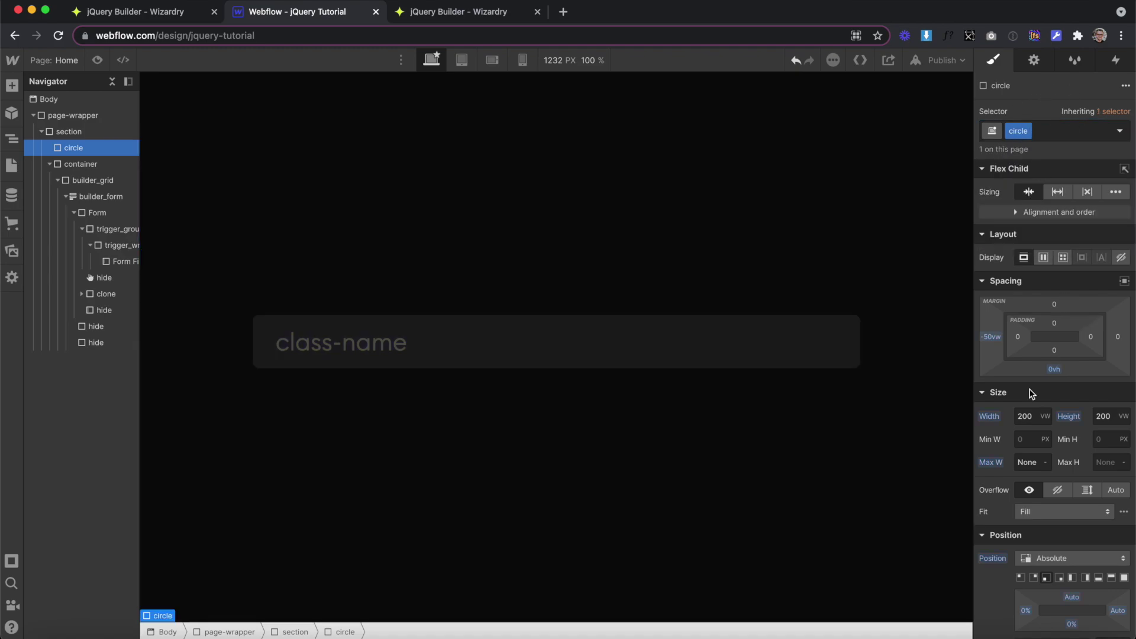
Add a transition on All Properties with a 500 ms duration to the circle
{"action": "scroll", "coordinate": [1030, 393], "scroll_direction": "down", "scroll_amount": 10}
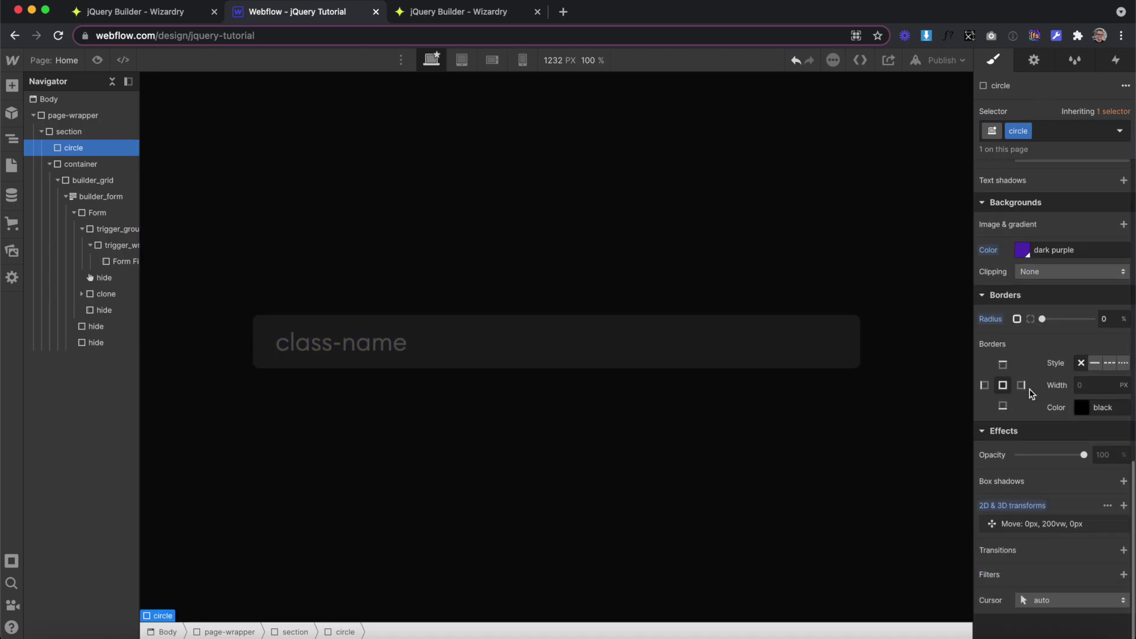
{"action": "left_click", "coordinate": [1124, 551]}
{"action": "left_click", "coordinate": [1056, 494]}
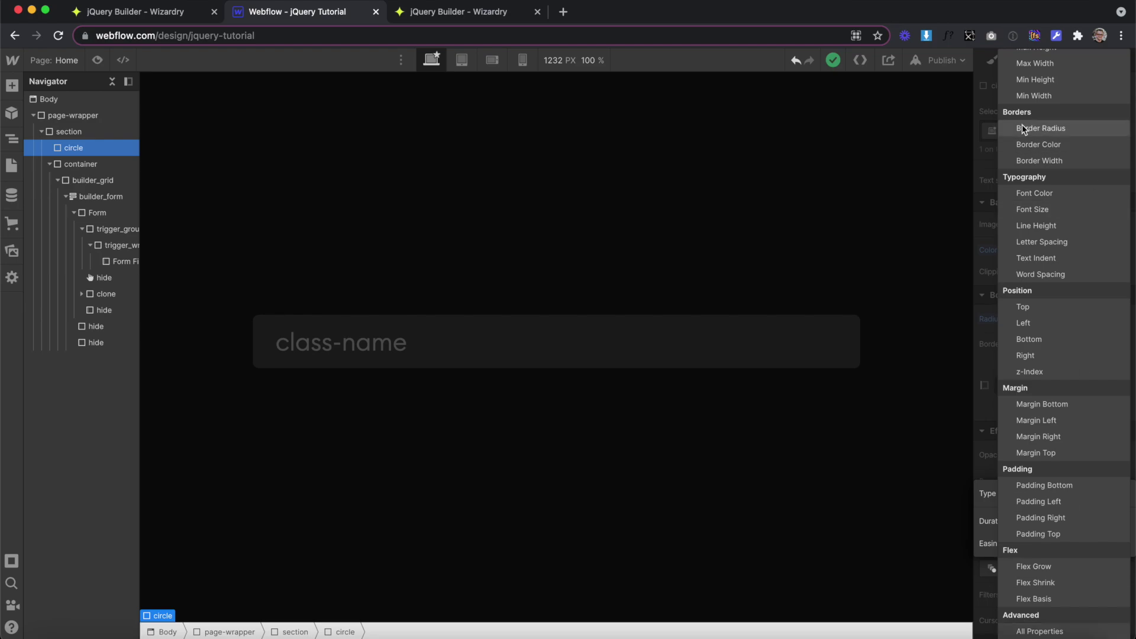
{"action": "left_click", "coordinate": [1037, 632]}
{"action": "left_click", "coordinate": [1099, 522]}
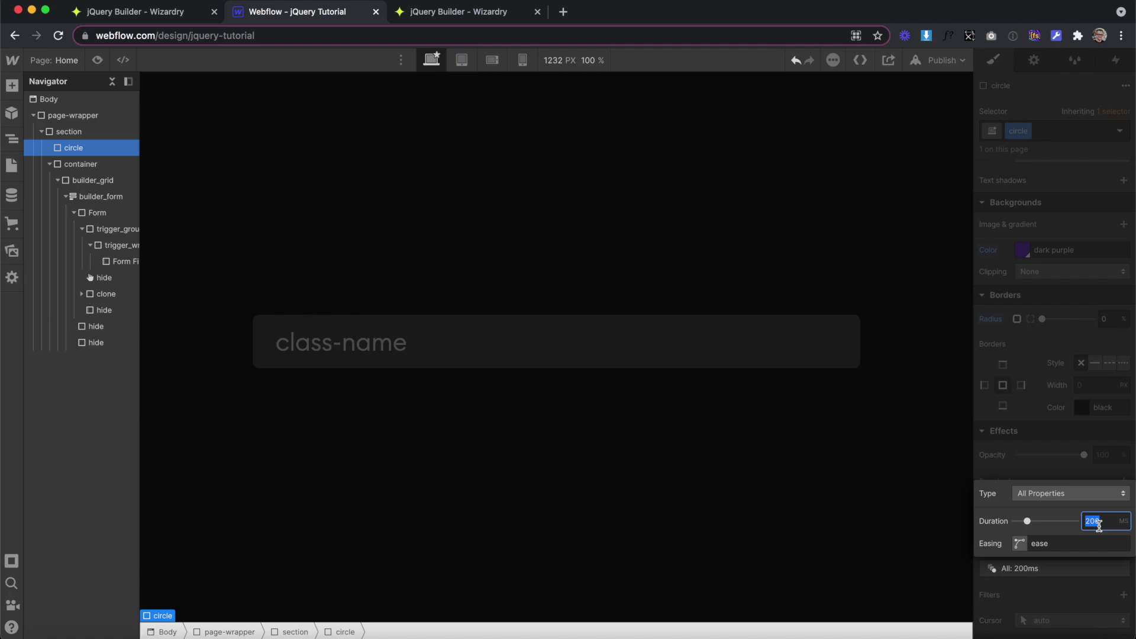
{"action": "type", "text": "5"}
{"action": "left_click", "coordinate": [1053, 388]}
Add, remove and re-add the move combo class to preview the circle sliding
{"action": "left_click", "coordinate": [1086, 132]}
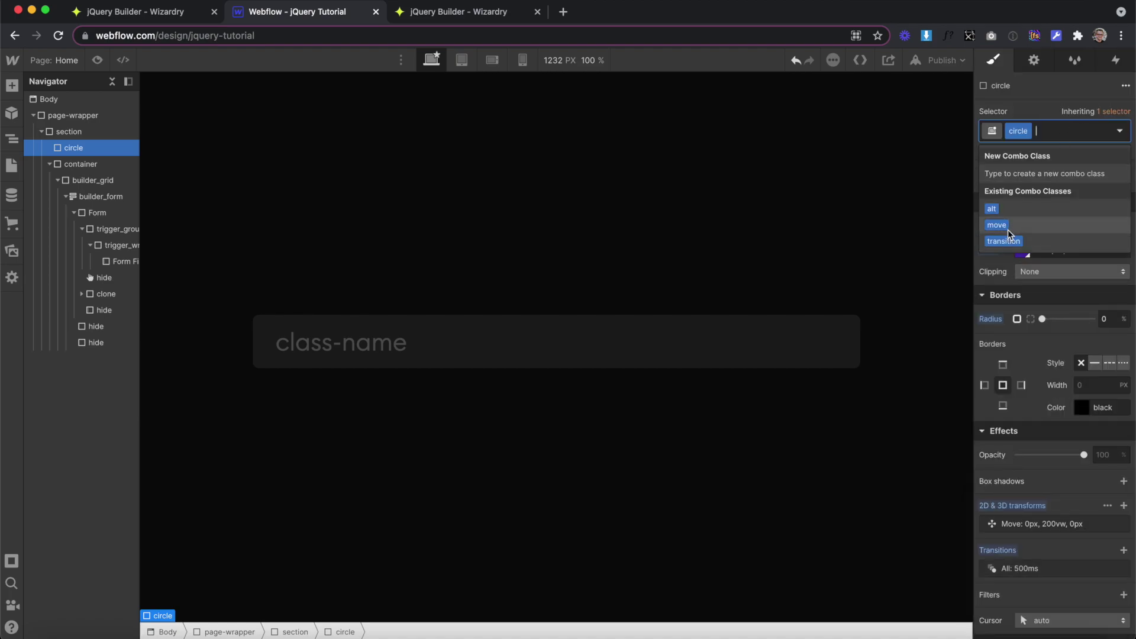
{"action": "left_click", "coordinate": [1007, 228]}
{"action": "left_click", "coordinate": [1074, 134]}
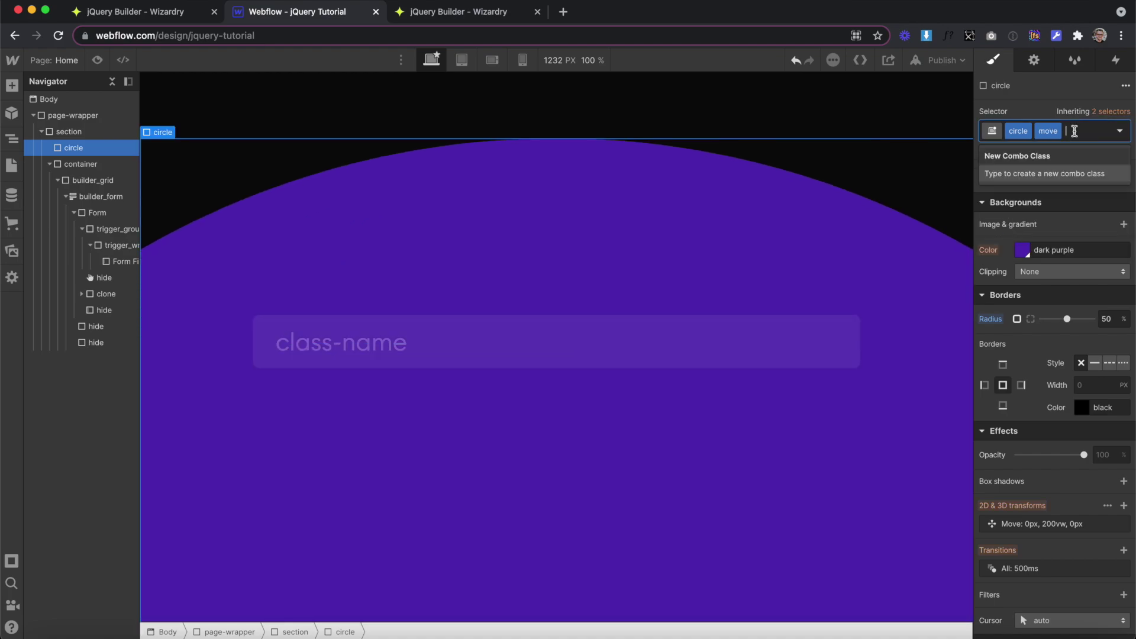
{"action": "key", "text": "BackSpace"}
{"action": "left_click", "coordinate": [1000, 223]}
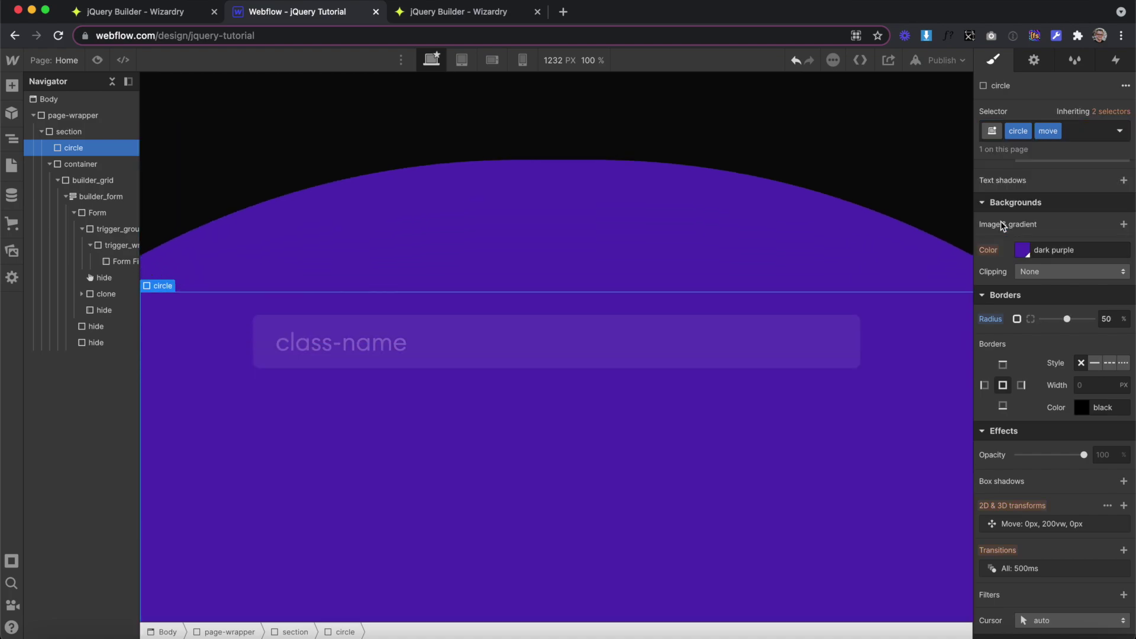
{"action": "left_click", "coordinate": [1075, 131]}
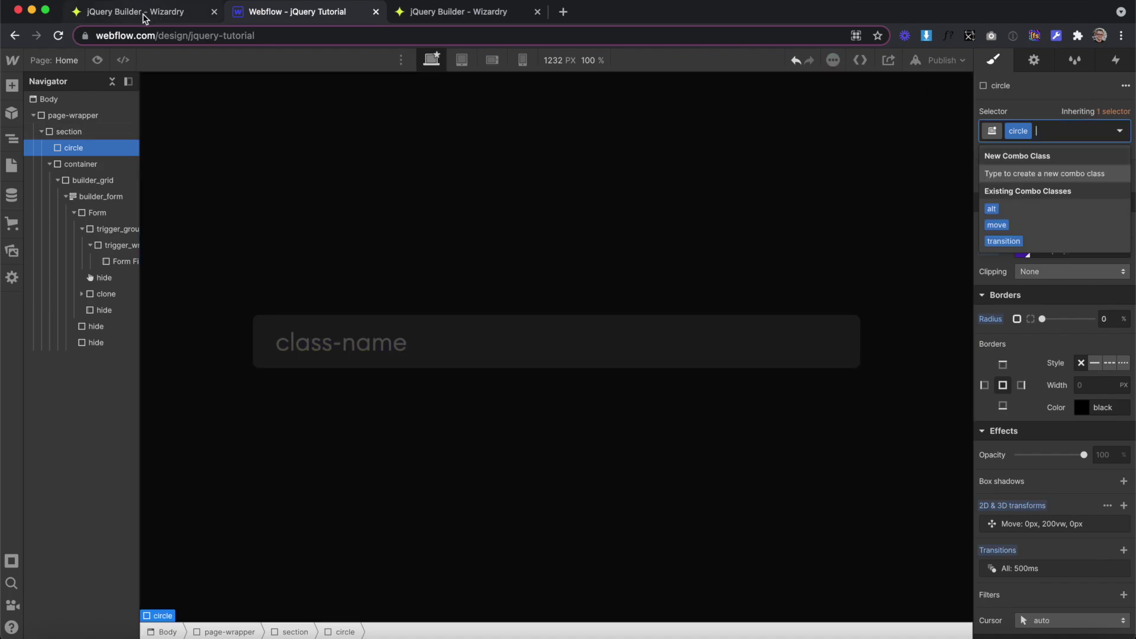
Scroll through the empty jQuery Builder trigger and action form, then return to Webflow
{"action": "left_click", "coordinate": [147, 13]}
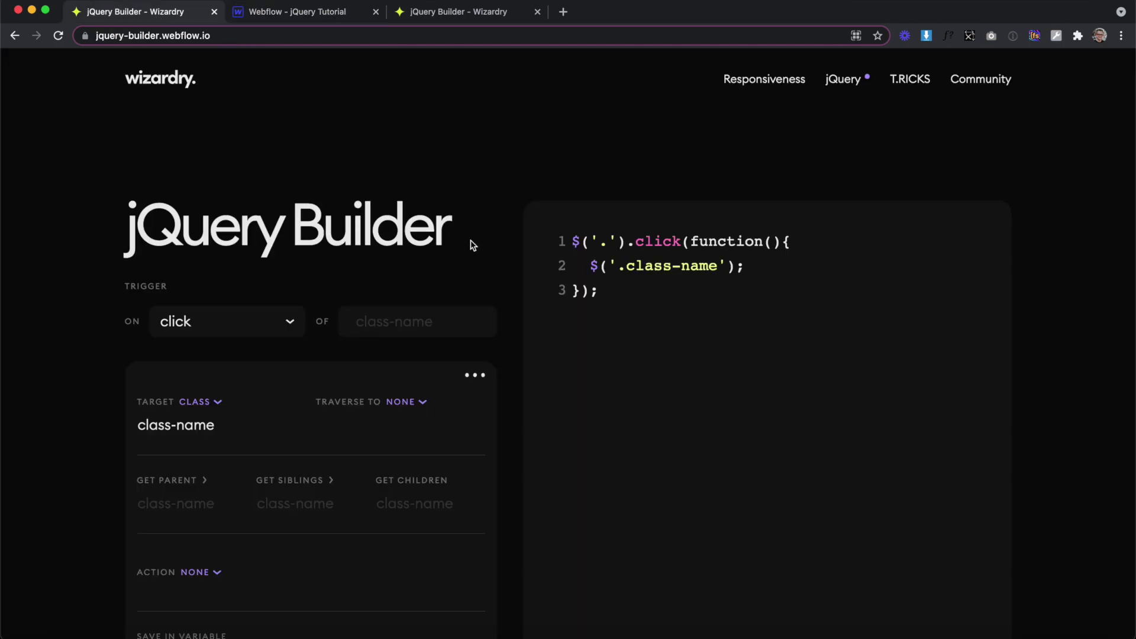
{"action": "scroll", "coordinate": [463, 229], "scroll_direction": "down", "scroll_amount": 3}
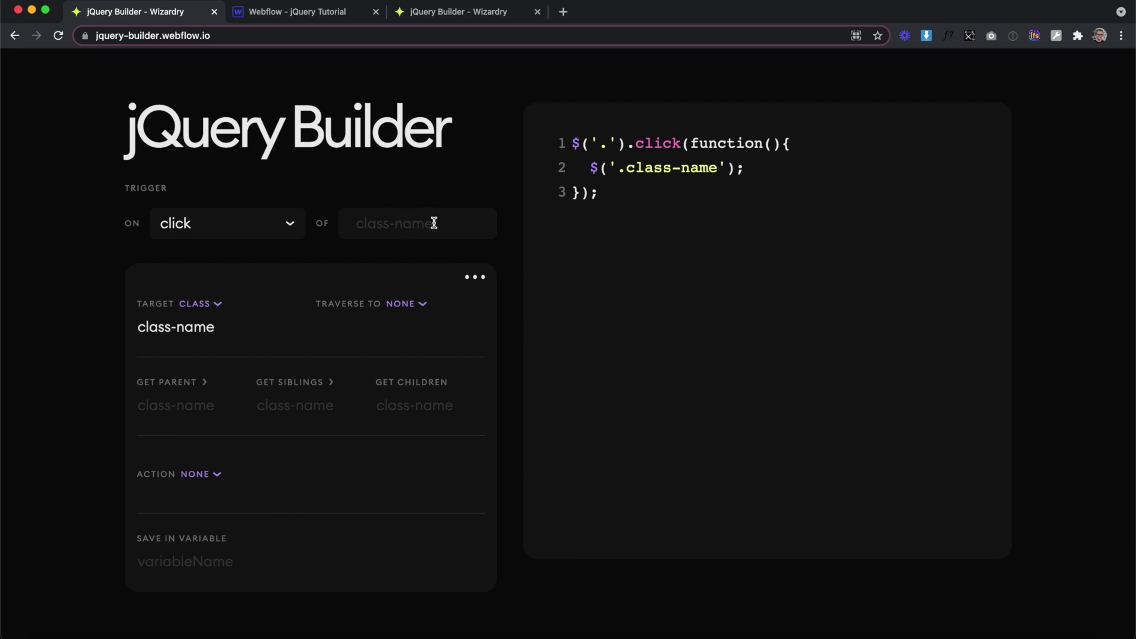
{"action": "left_click", "coordinate": [279, 14]}
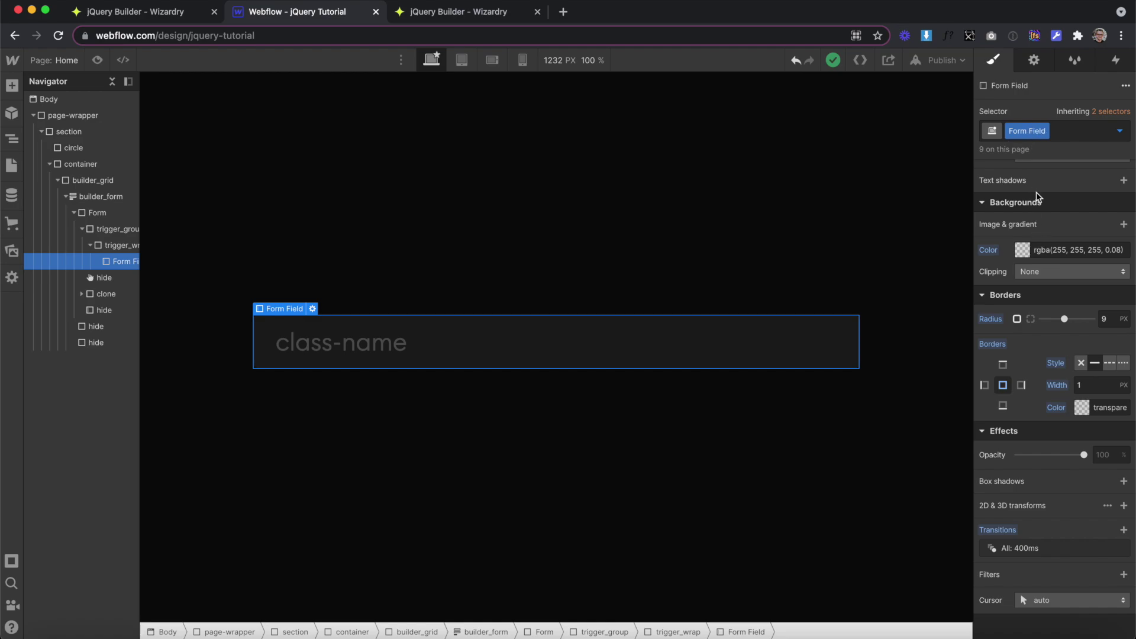
Rename the Form Field class to form-field and copy the new class name
{"action": "double_click", "coordinate": [1031, 132]}
{"action": "type", "text": "form"}
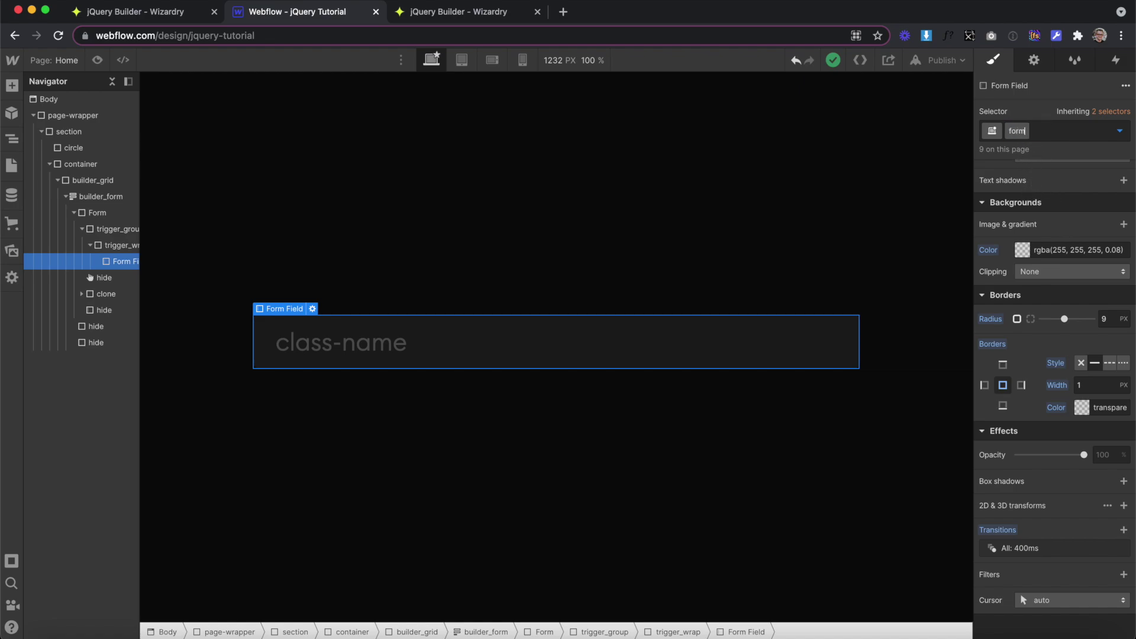
{"action": "type", "text": "-field"}
{"action": "key", "text": "Return"}
{"action": "double_click", "coordinate": [1027, 130]}
{"action": "key", "text": "super+c"}
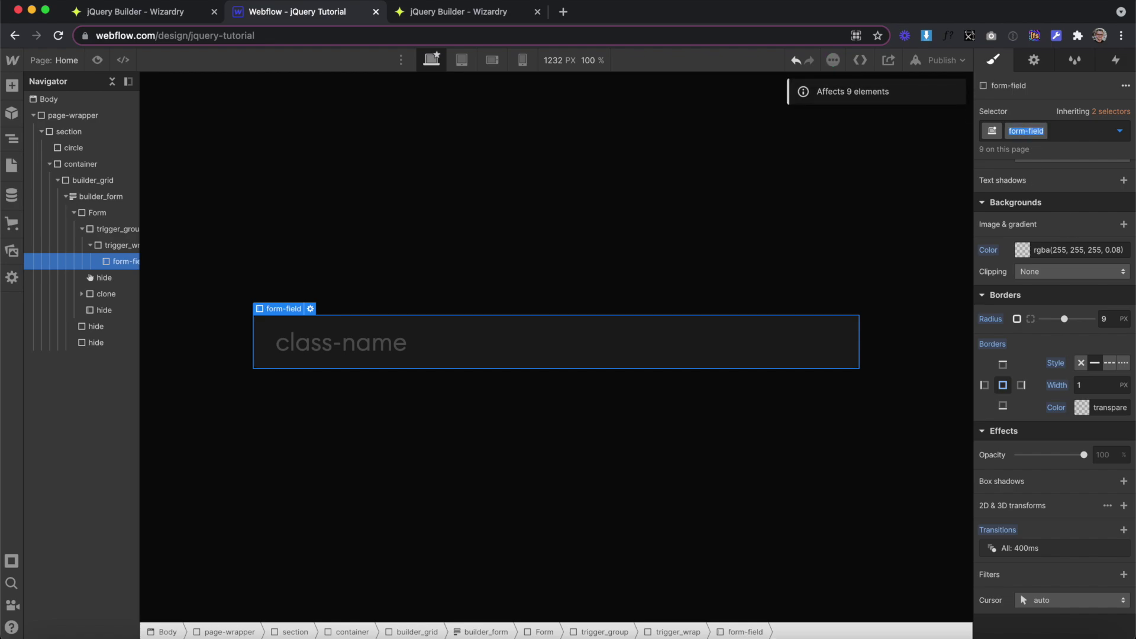
{"action": "left_click", "coordinate": [161, 13]}
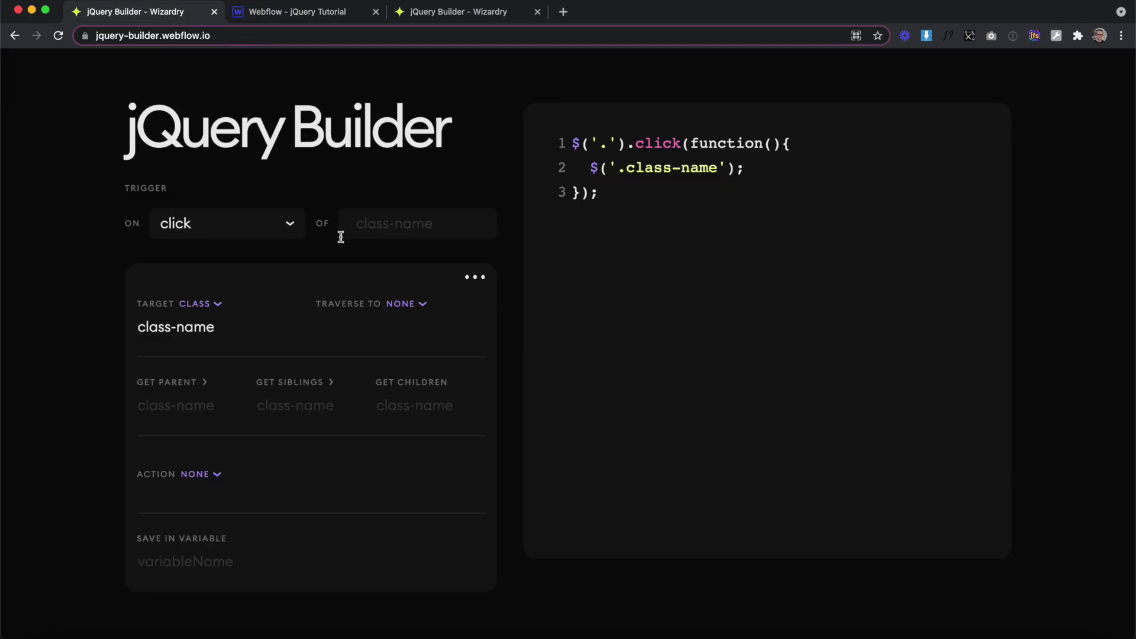
Paste form-field as the trigger element and set the event to focus
{"action": "left_click", "coordinate": [406, 231]}
{"action": "key", "text": "super+v"}
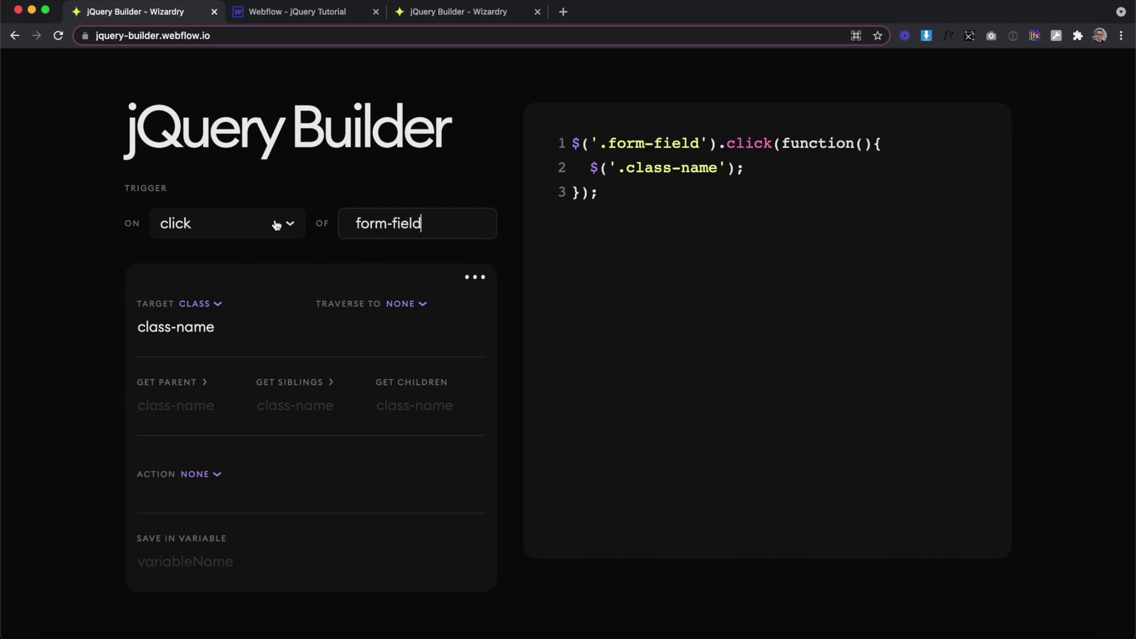
{"action": "left_click", "coordinate": [275, 227]}
{"action": "scroll", "coordinate": [253, 311], "scroll_direction": "down", "scroll_amount": 3}
{"action": "left_click", "coordinate": [188, 317]}
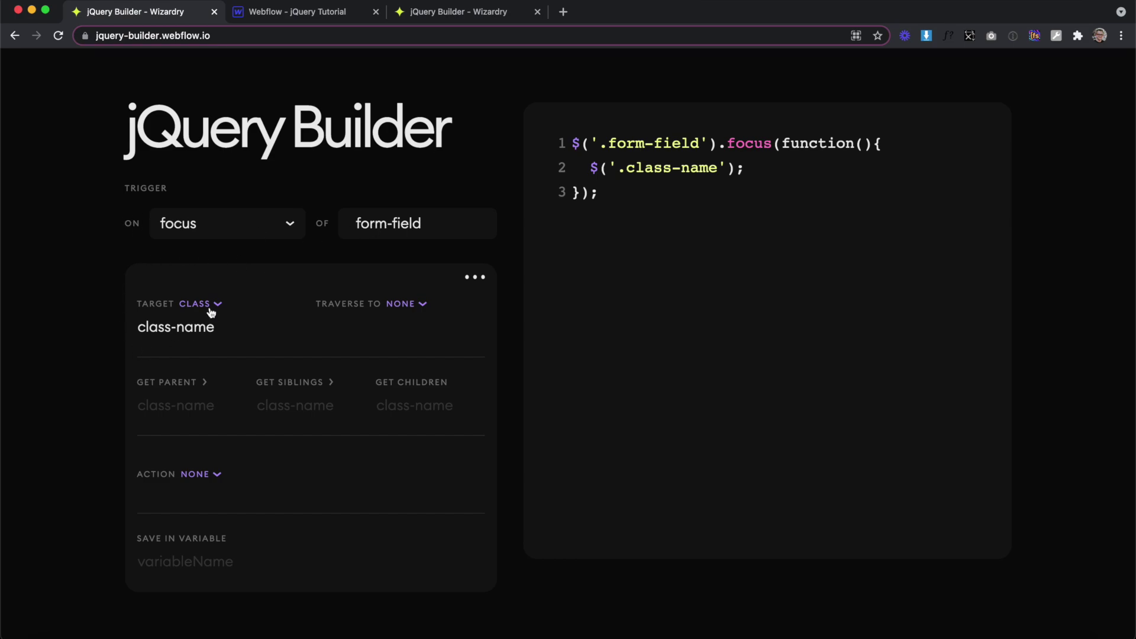
Copy the circle class from Webflow, paste it as the target, and choose add class
{"action": "key", "text": "ctrl+Tab"}
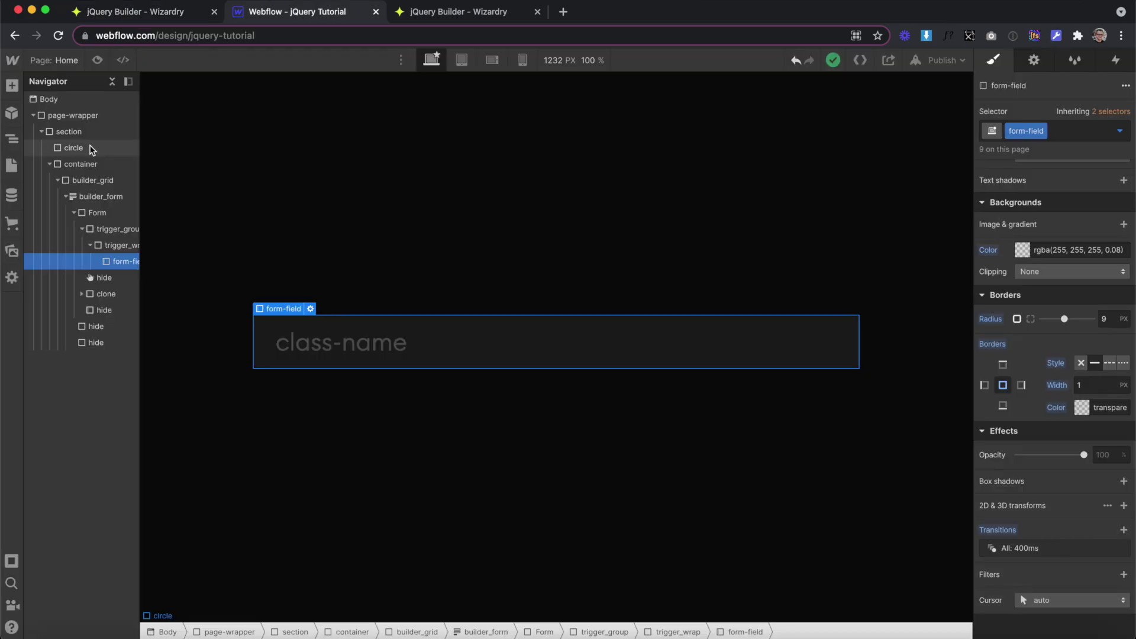
{"action": "left_click", "coordinate": [88, 147]}
{"action": "double_click", "coordinate": [1006, 131]}
{"action": "key", "text": "ctrl+c"}
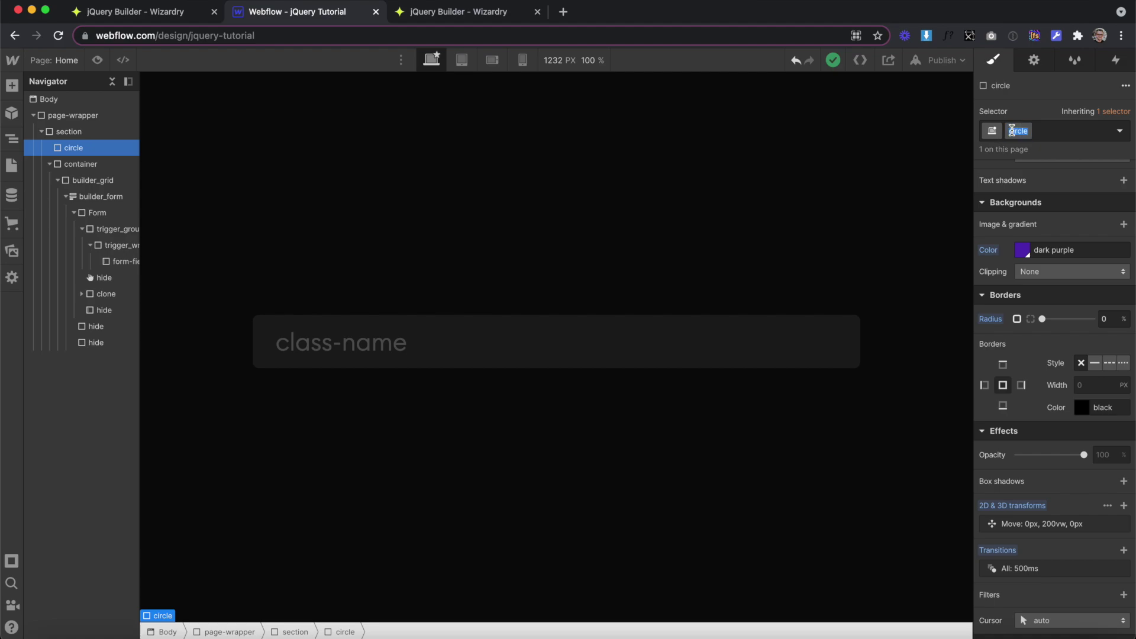
{"action": "left_click", "coordinate": [126, 18]}
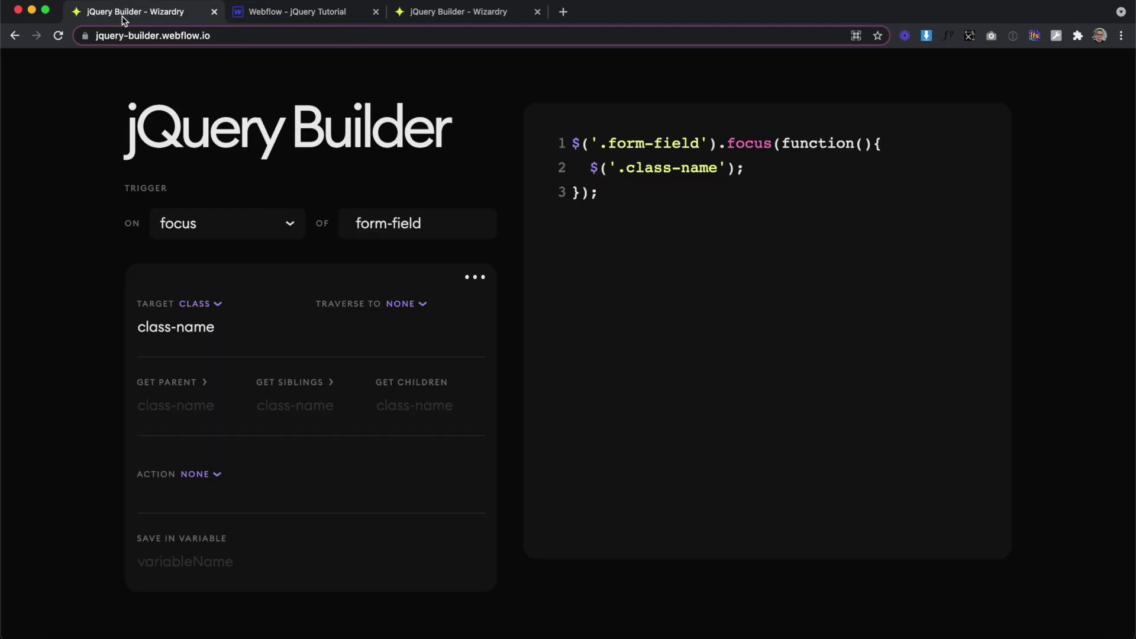
{"action": "triple_click", "coordinate": [160, 325]}
{"action": "key", "text": "ctrl+v"}
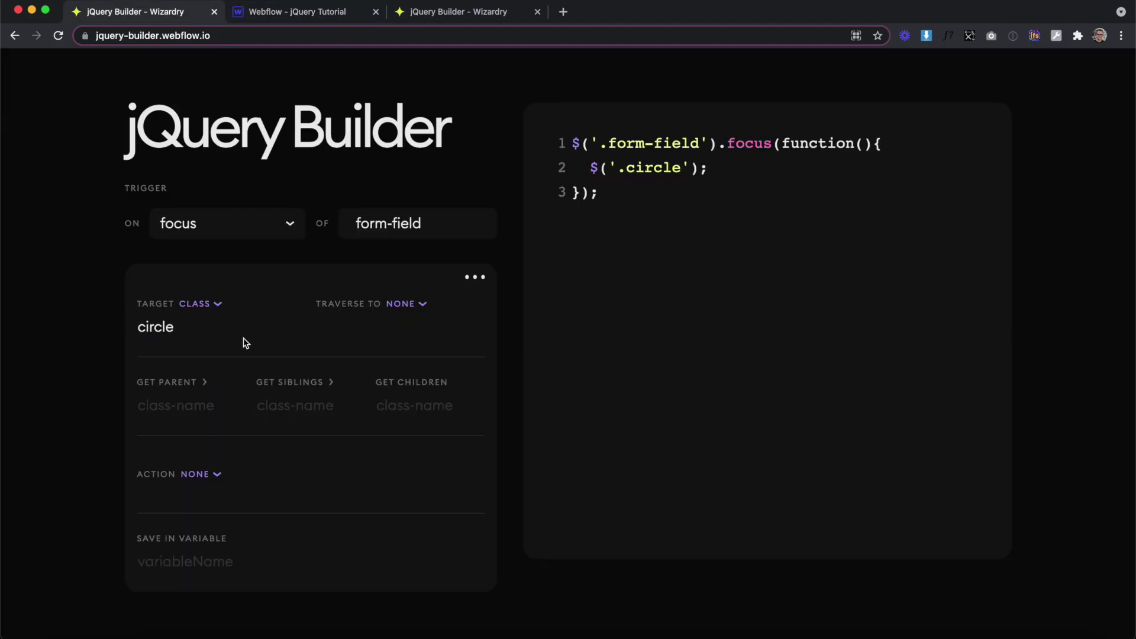
{"action": "left_click", "coordinate": [216, 475]}
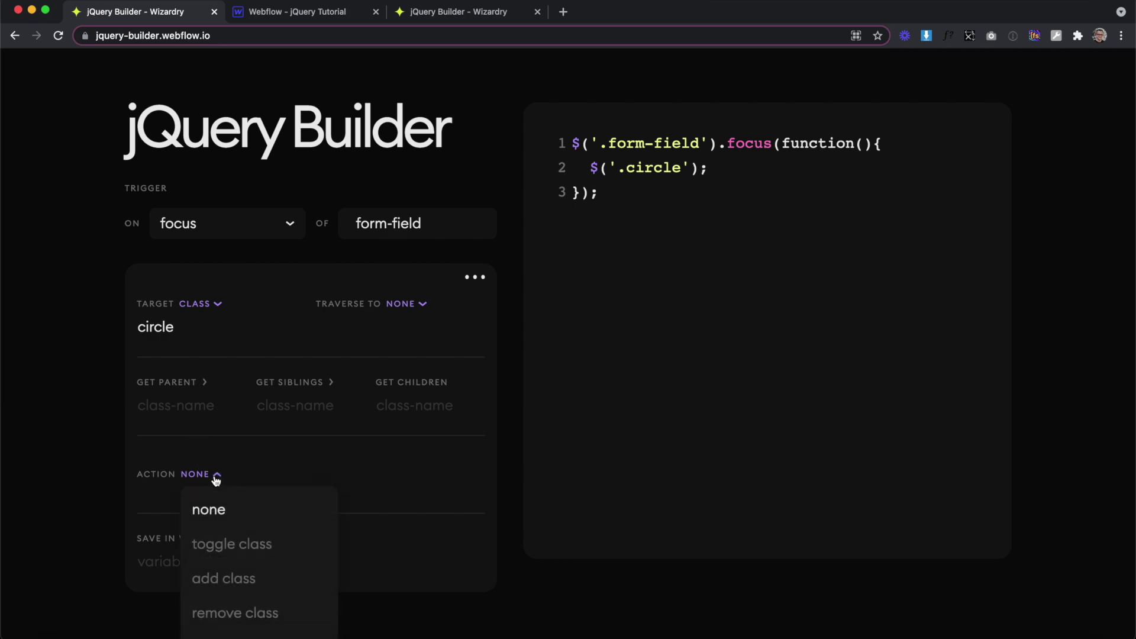
{"action": "left_click", "coordinate": [224, 578]}
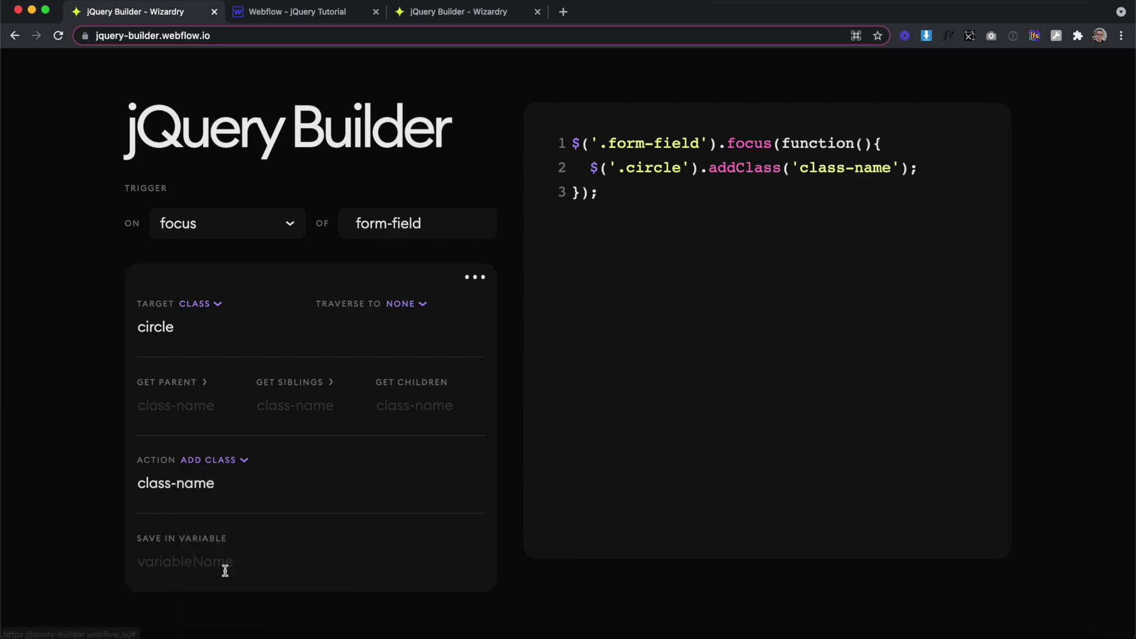
Confirm the combo class name, enter move as the class to add, and select the generated code
{"action": "key", "text": "super+2"}
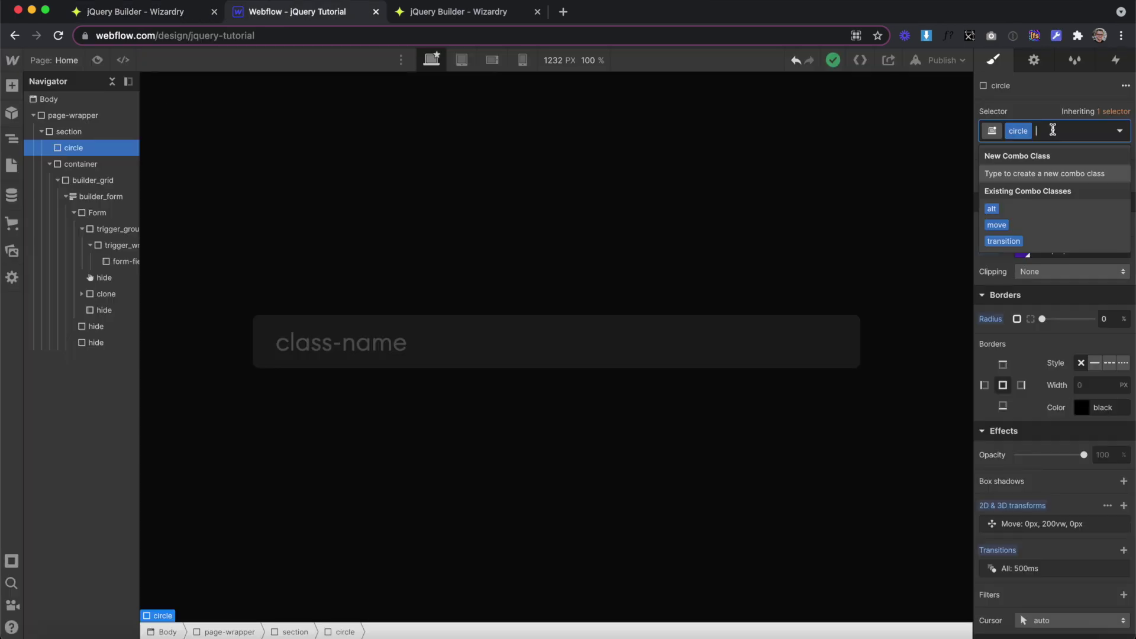
{"action": "left_click", "coordinate": [1006, 225]}
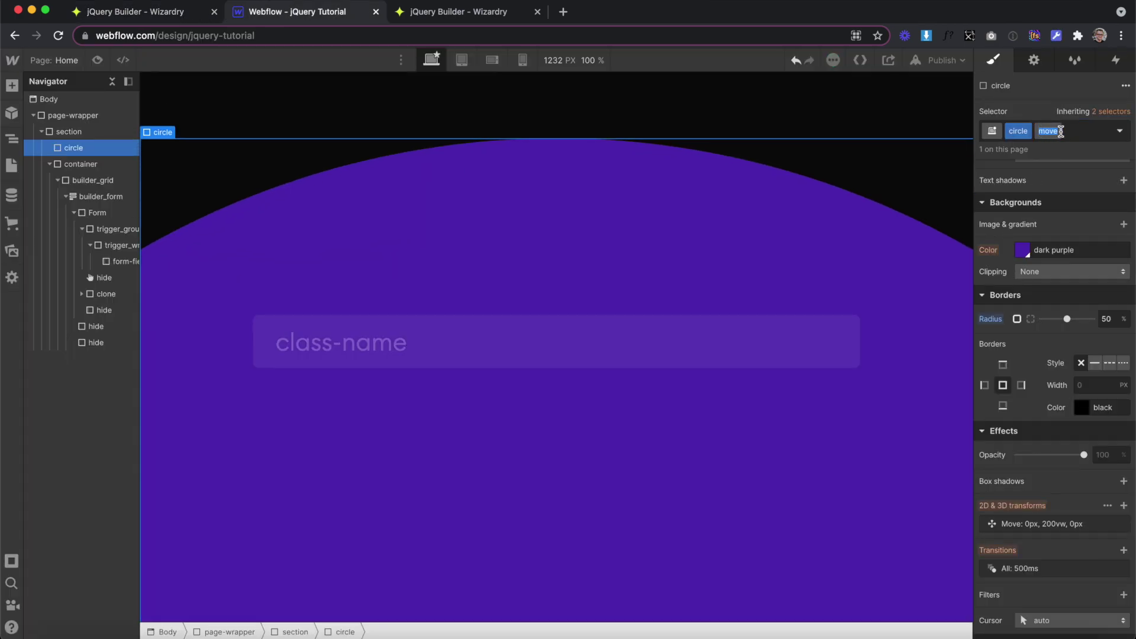
{"action": "left_click", "coordinate": [1071, 134]}
{"action": "key", "text": "BackSpace"}
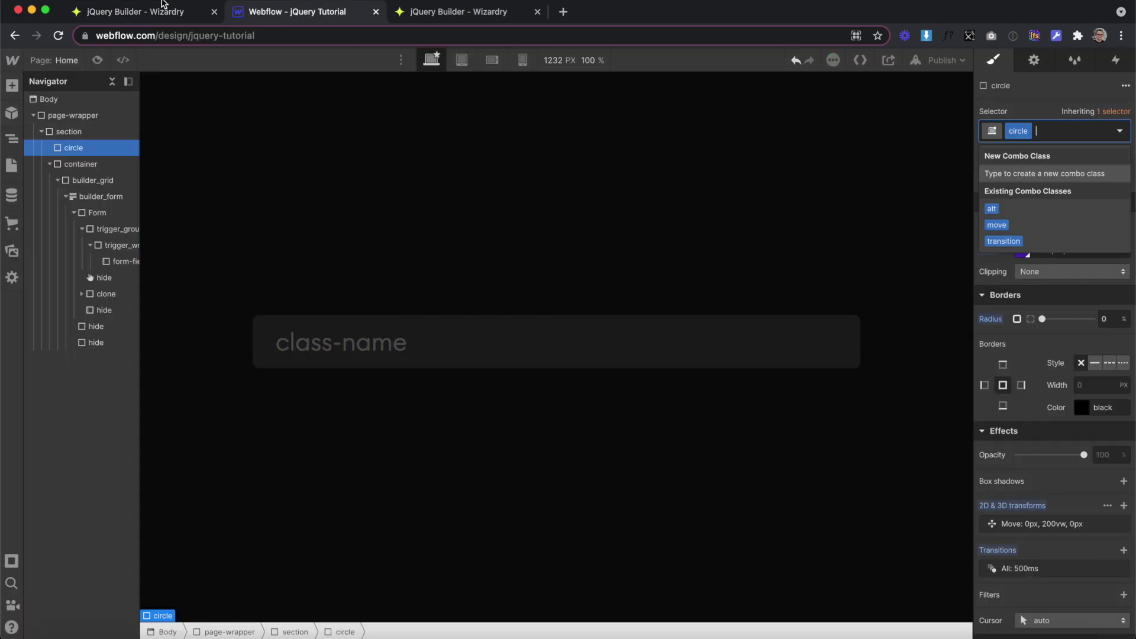
{"action": "left_click", "coordinate": [159, 12]}
{"action": "left_click_drag", "start_coordinate": [232, 485], "coordinate": [83, 481]}
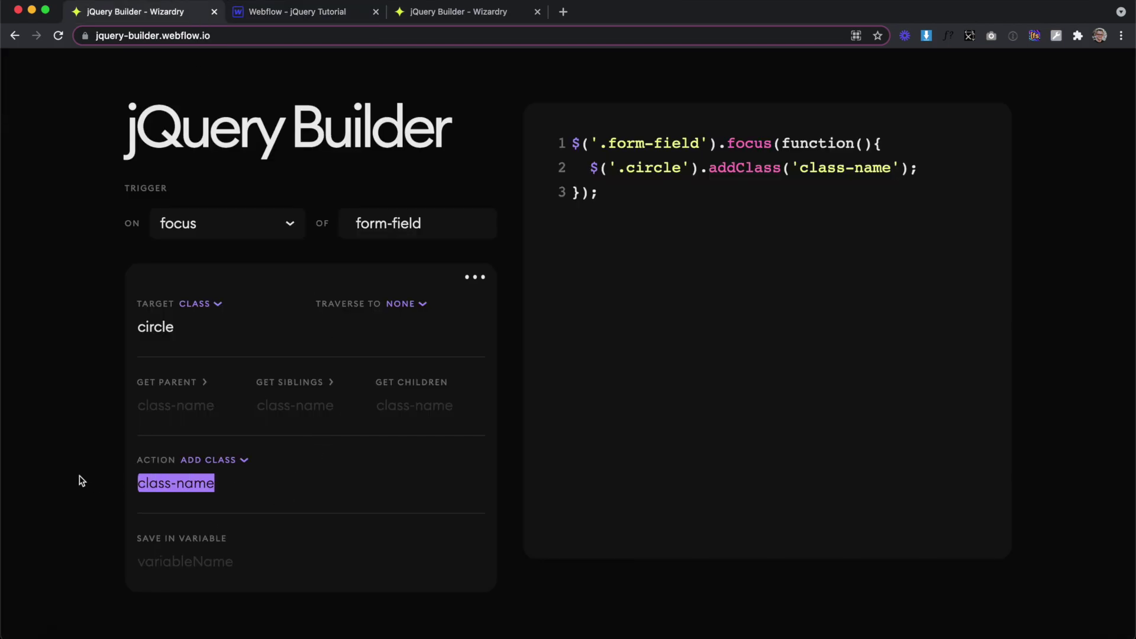
{"action": "type", "text": "move"}
{"action": "left_click_drag", "start_coordinate": [616, 200], "coordinate": [556, 109]}
{"action": "key", "text": "ctrl+c"}
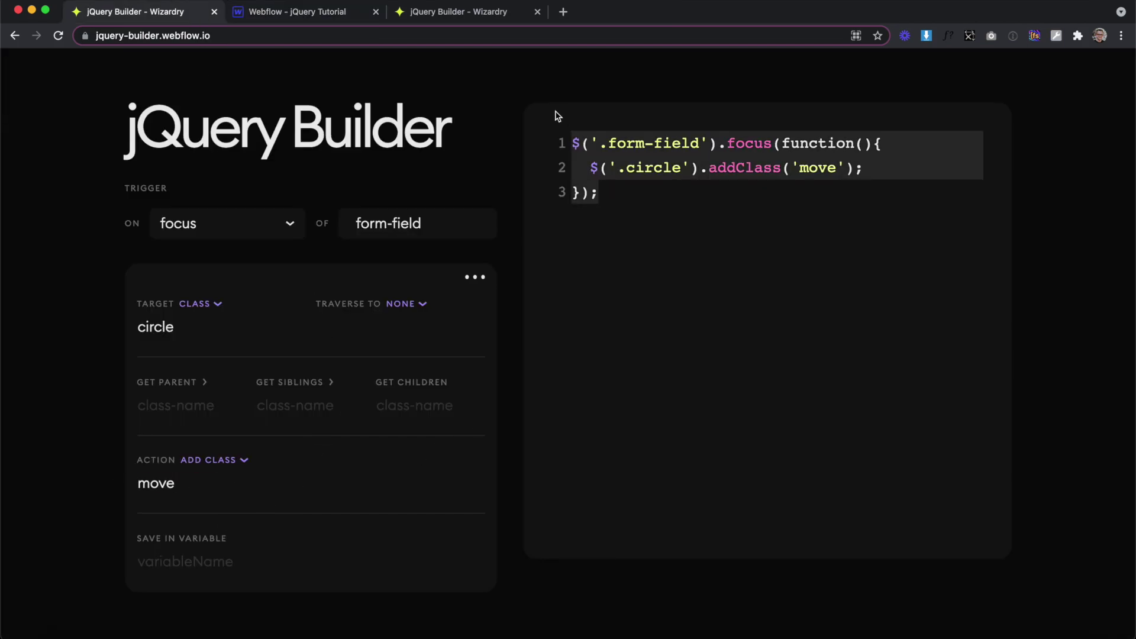
{"action": "left_click", "coordinate": [313, 13]}
Open the Home page settings and place the caret in the Before </body> code box
{"action": "left_click", "coordinate": [13, 165]}
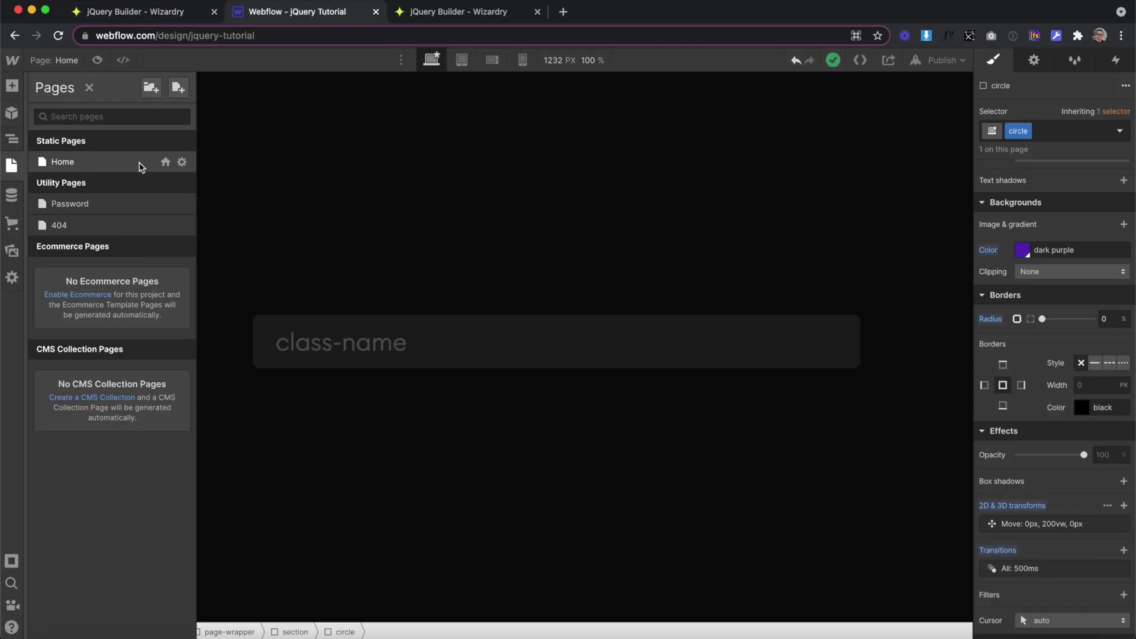
{"action": "left_click", "coordinate": [180, 161]}
{"action": "scroll", "coordinate": [367, 313], "scroll_direction": "down", "scroll_amount": 20}
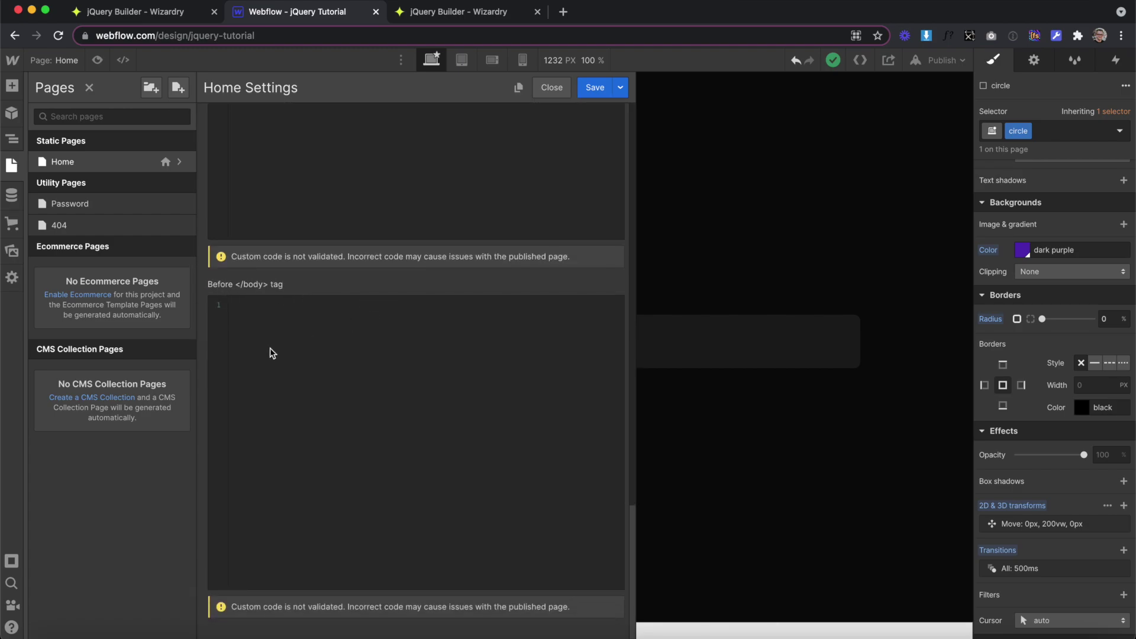
{"action": "left_click", "coordinate": [270, 348]}
{"action": "left_click_drag", "start_coordinate": [286, 282], "coordinate": [196, 290]}
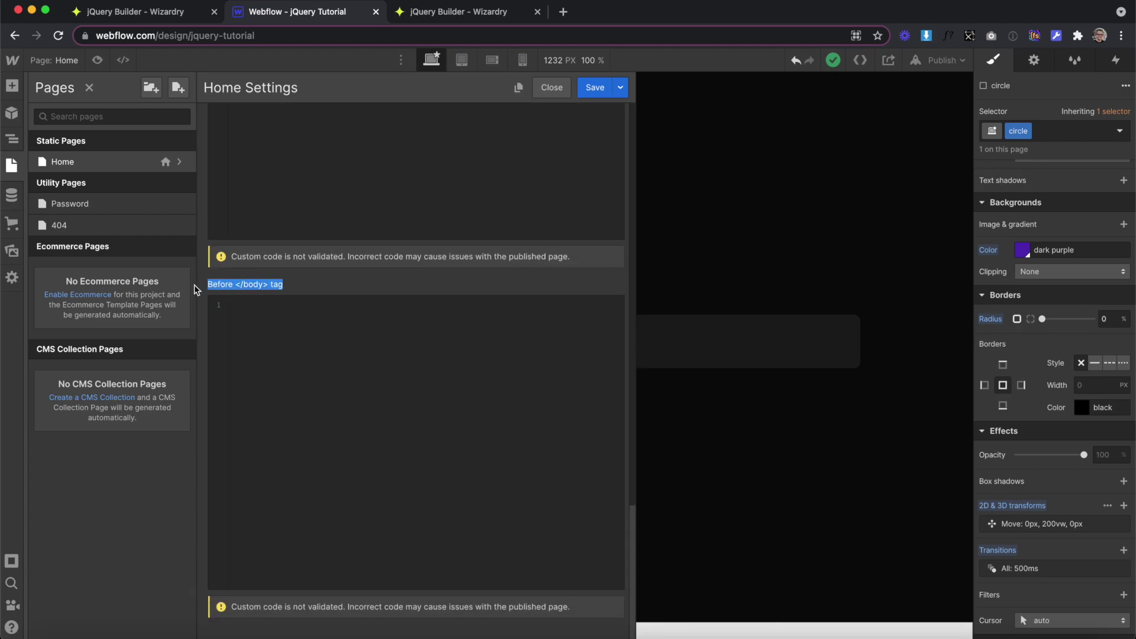
{"action": "left_click", "coordinate": [304, 337]}
{"action": "left_click_drag", "start_coordinate": [290, 285], "coordinate": [224, 289]}
{"action": "left_click", "coordinate": [287, 332]}
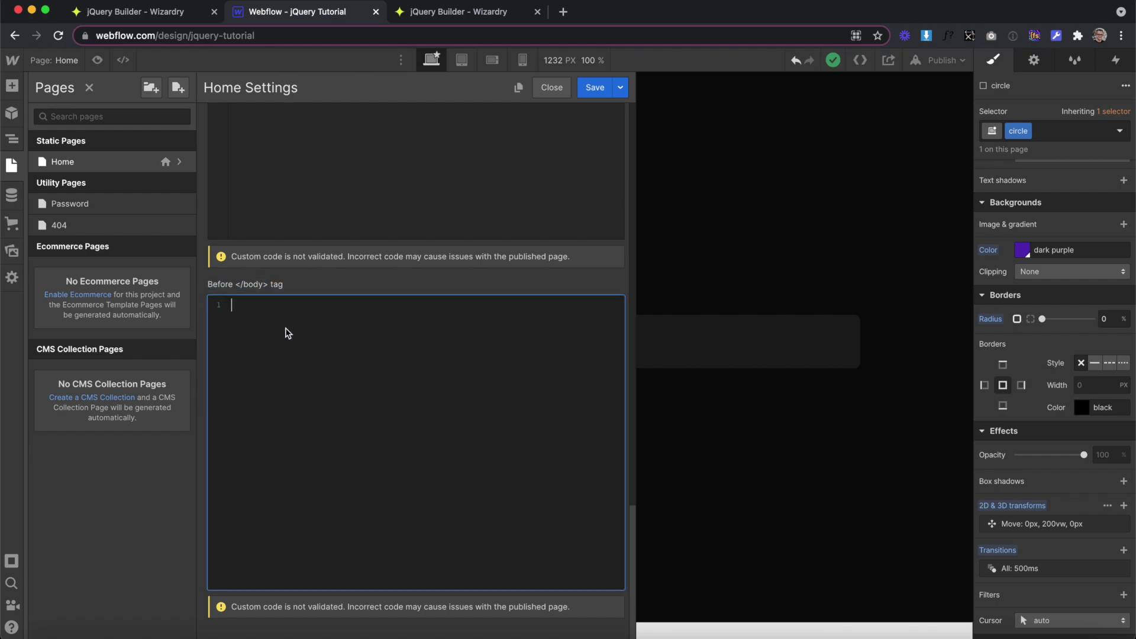
Wrap the pasted focus script in <script> tags and save the Home page settings
{"action": "type", "text": "<script> </script"}
{"action": "key", "text": "Left"}
{"action": "key", "text": "Left"}
{"action": "key", "text": "Left"}
{"action": "key", "text": "Left"}
{"action": "key", "text": "Left"}
{"action": "key", "text": "Left"}
{"action": "key", "text": "Left"}
{"action": "key", "text": "Left"}
{"action": "key", "text": "Return"}
{"action": "key", "text": "ctrl+v"}
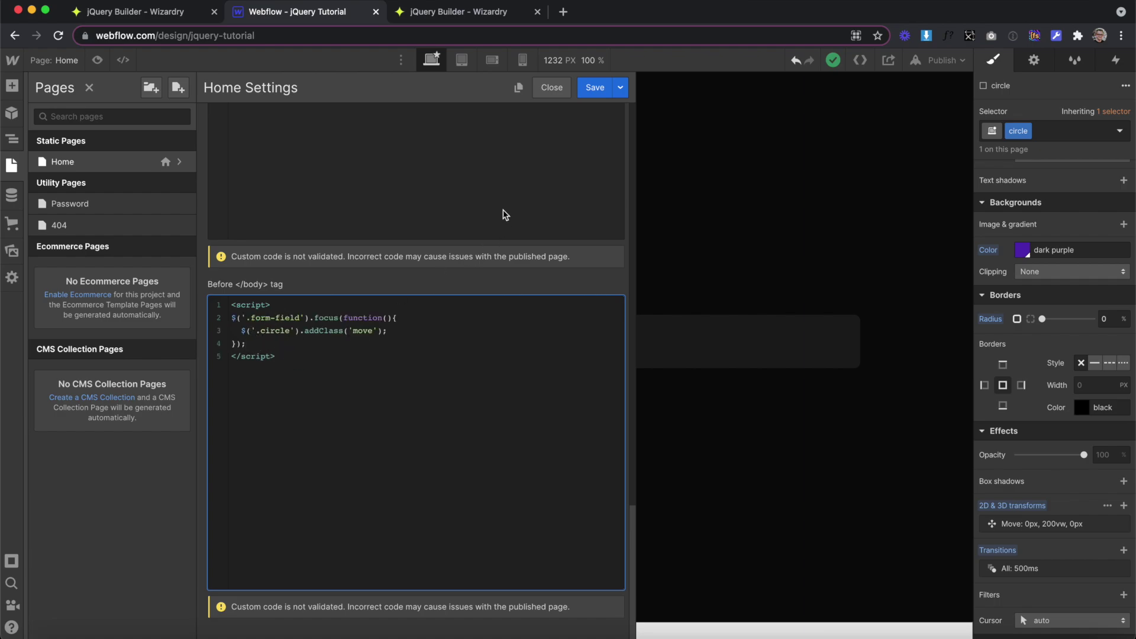
{"action": "left_click", "coordinate": [590, 93]}
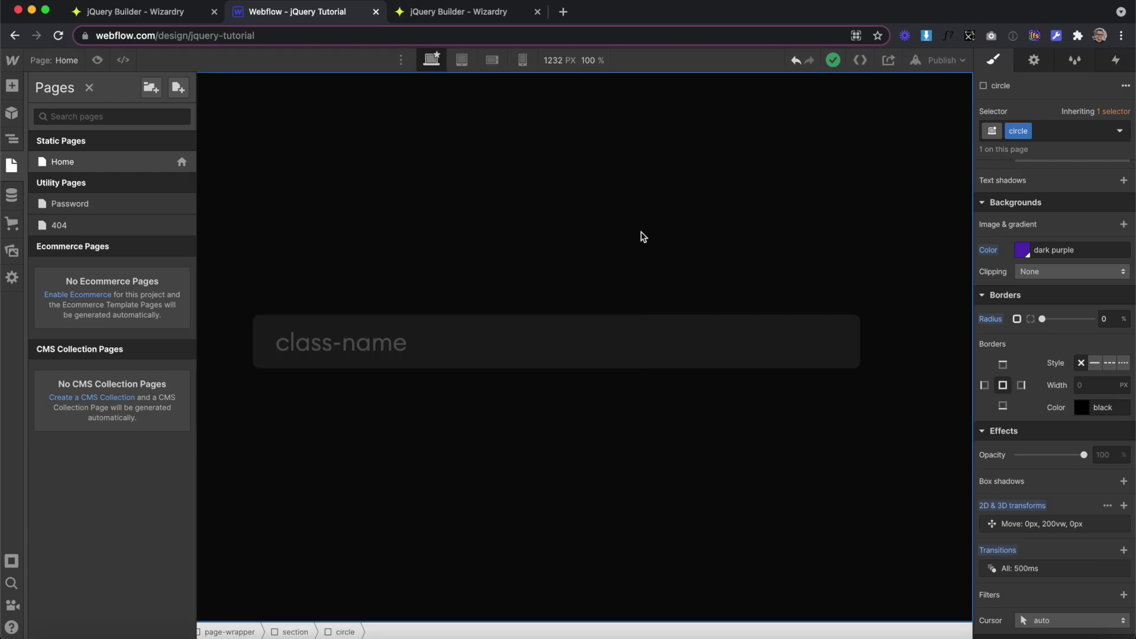
Publish to the selected domain and verify focusing the live field raises the purple circle
{"action": "left_click", "coordinate": [945, 59]}
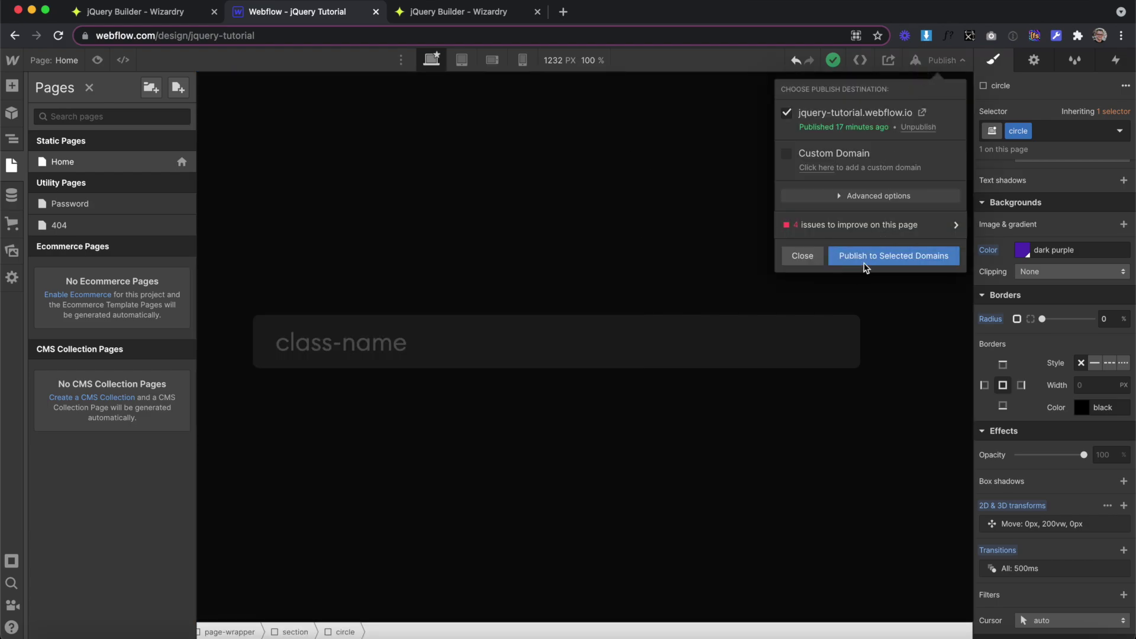
{"action": "left_click", "coordinate": [864, 265]}
{"action": "key", "text": "ctrl+Tab"}
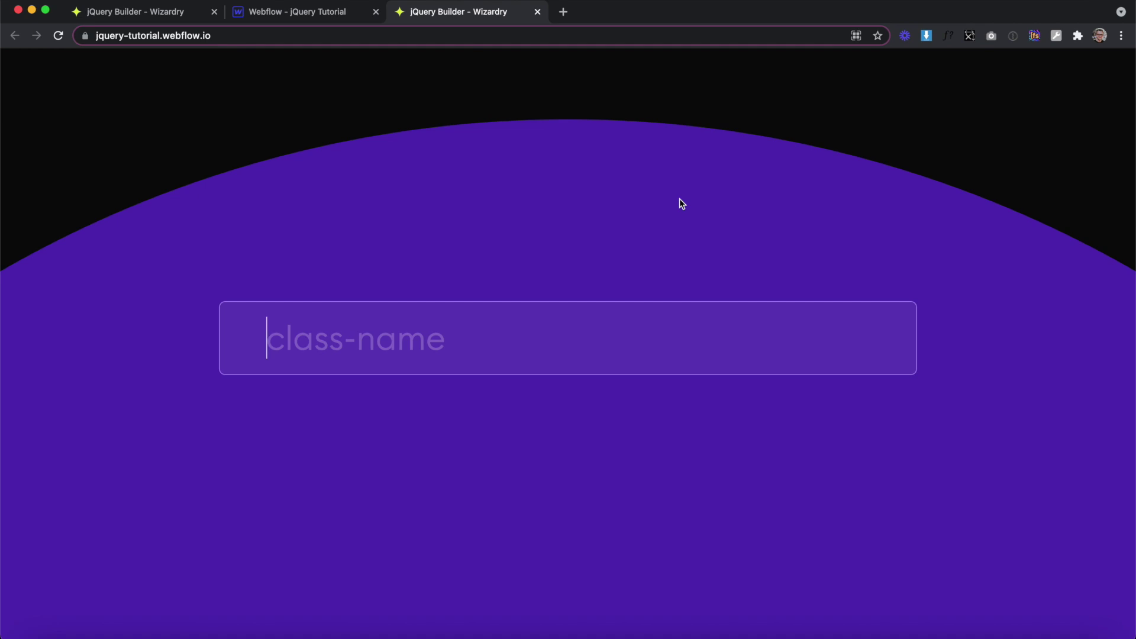
{"action": "key", "text": "ctrl+Tab"}
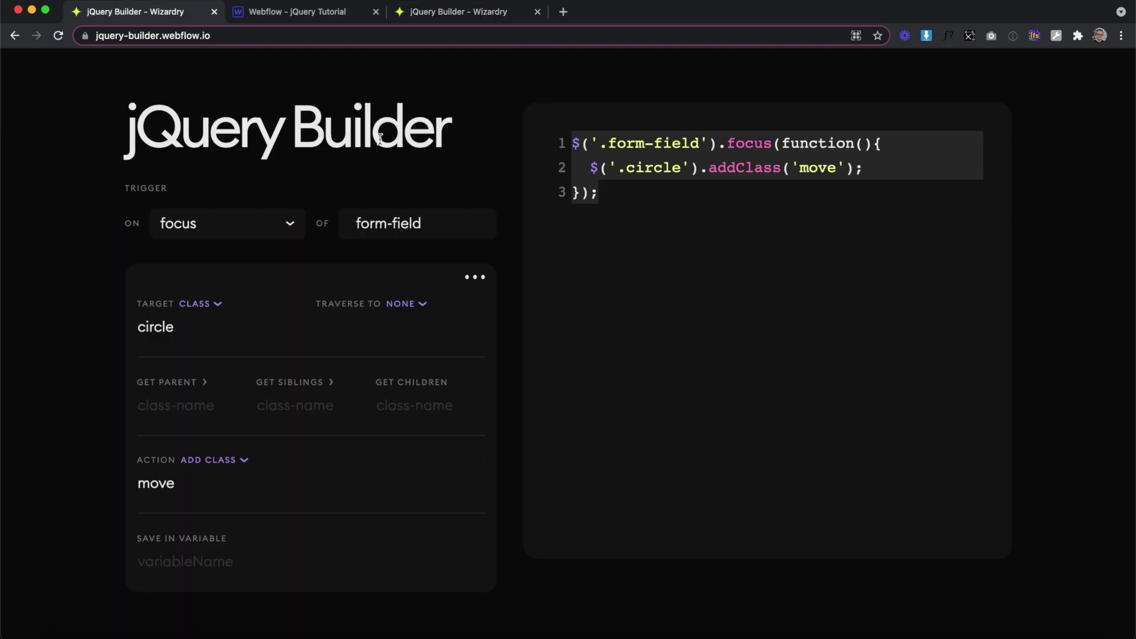
Set the jQuery Builder trigger event for the form field to focus out
{"action": "left_click", "coordinate": [225, 232]}
{"action": "left_click", "coordinate": [211, 347]}
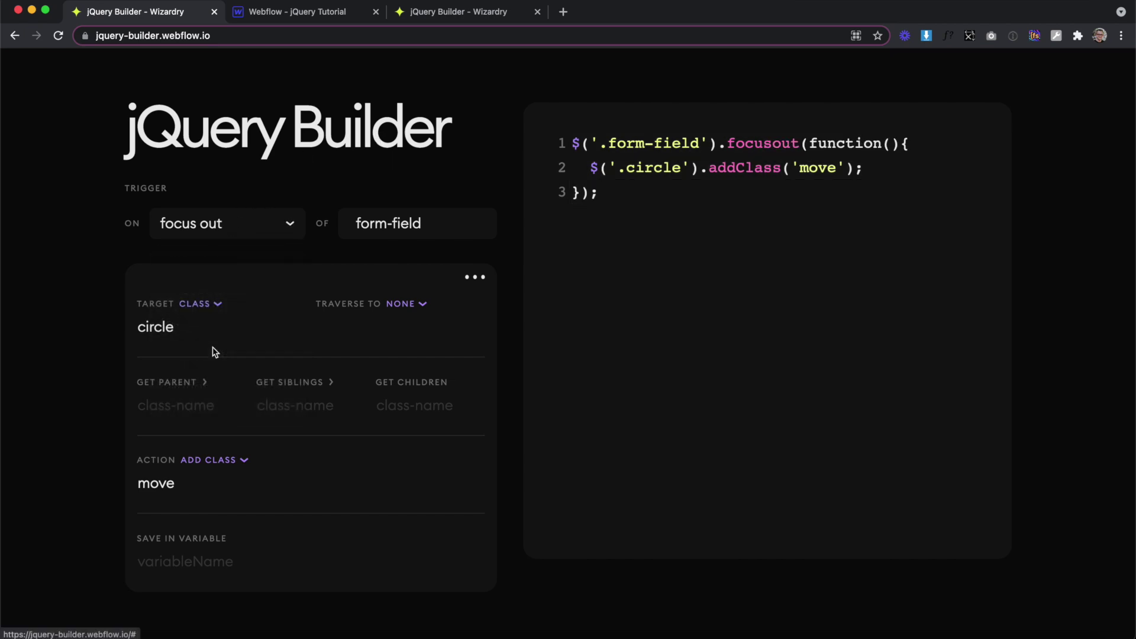
{"action": "left_click_drag", "start_coordinate": [215, 332], "coordinate": [126, 337]}
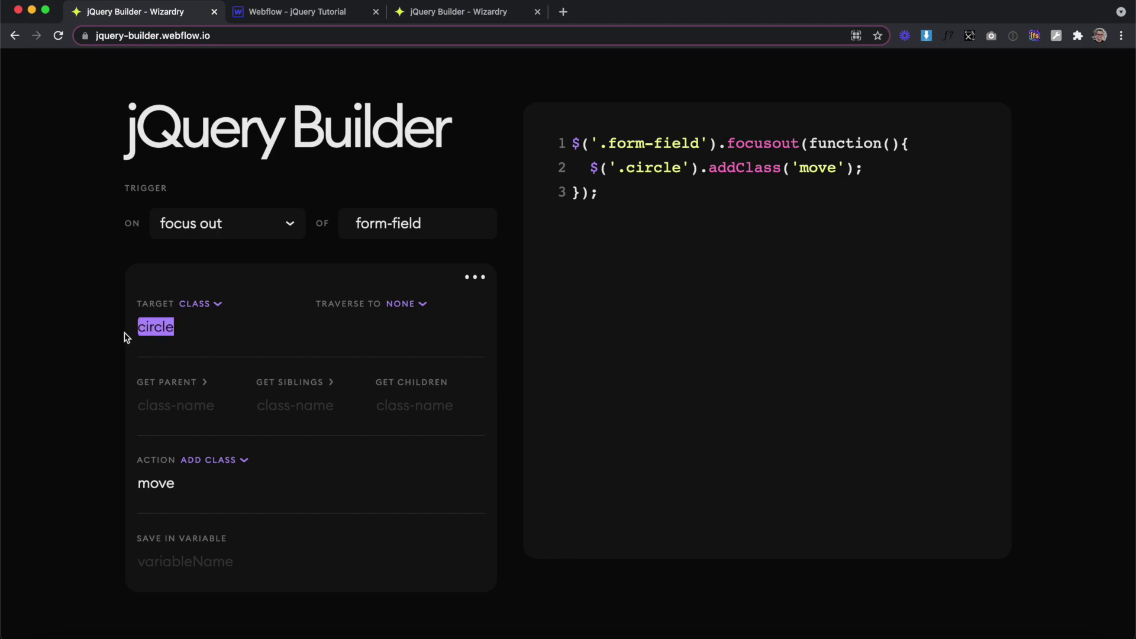
Make the action remove class 'move' from .circle and copy the generated code
{"action": "left_click", "coordinate": [208, 462]}
{"action": "left_click", "coordinate": [228, 598]}
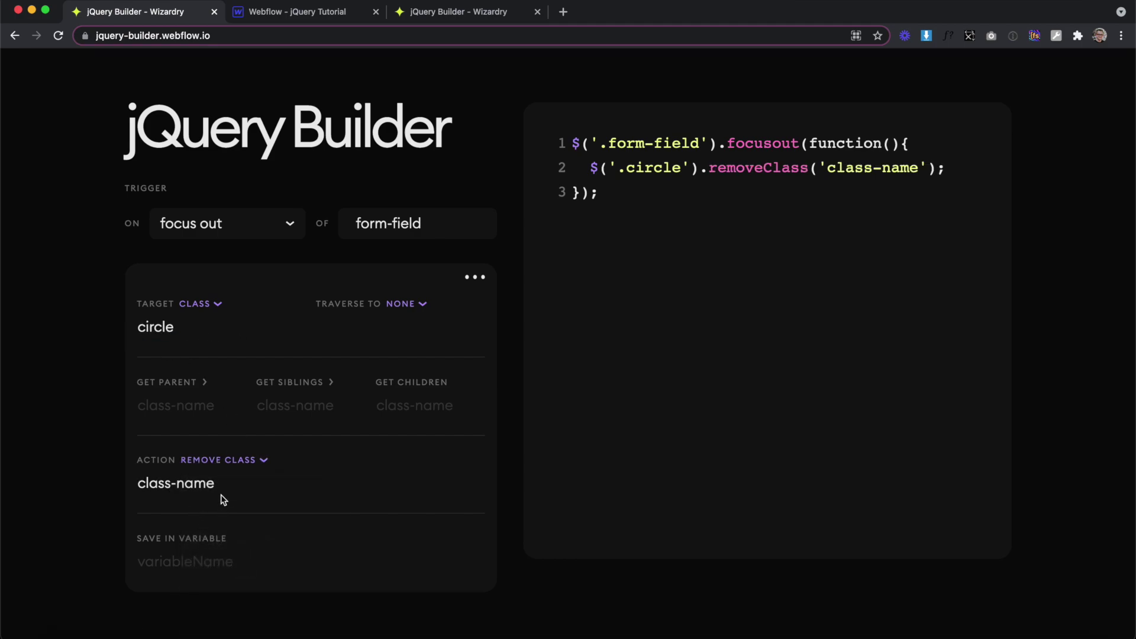
{"action": "left_click_drag", "start_coordinate": [220, 485], "coordinate": [108, 482]}
{"action": "type", "text": "move"}
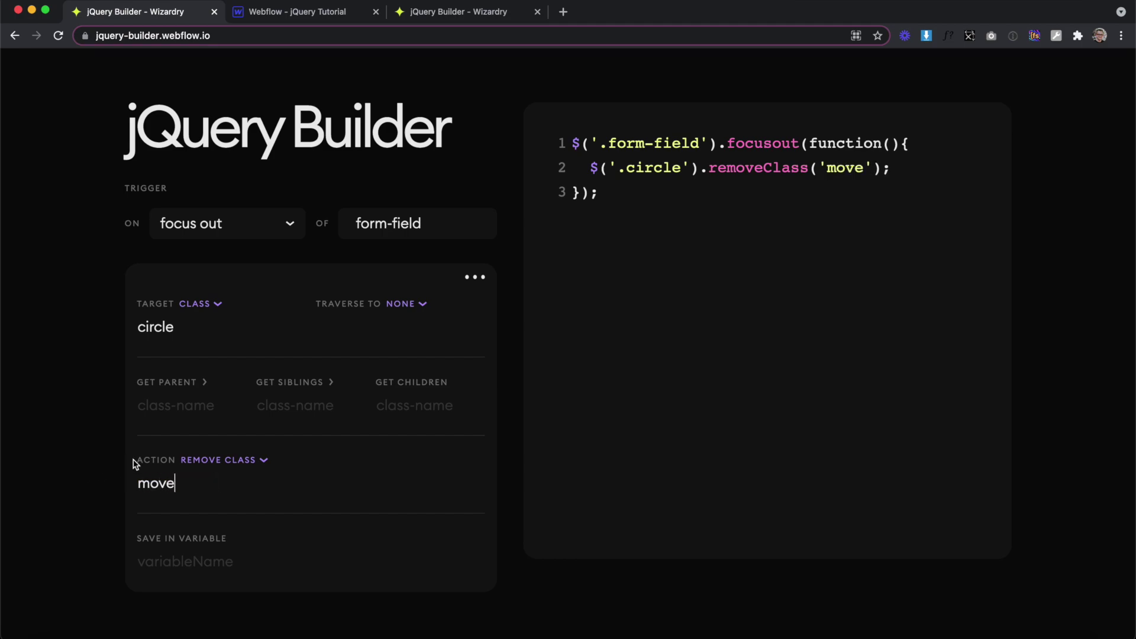
{"action": "left_click_drag", "start_coordinate": [184, 479], "coordinate": [114, 482]}
{"action": "left_click_drag", "start_coordinate": [614, 189], "coordinate": [556, 140]}
{"action": "key", "text": "super+c"}
{"action": "key", "text": "ctrl+Tab"}
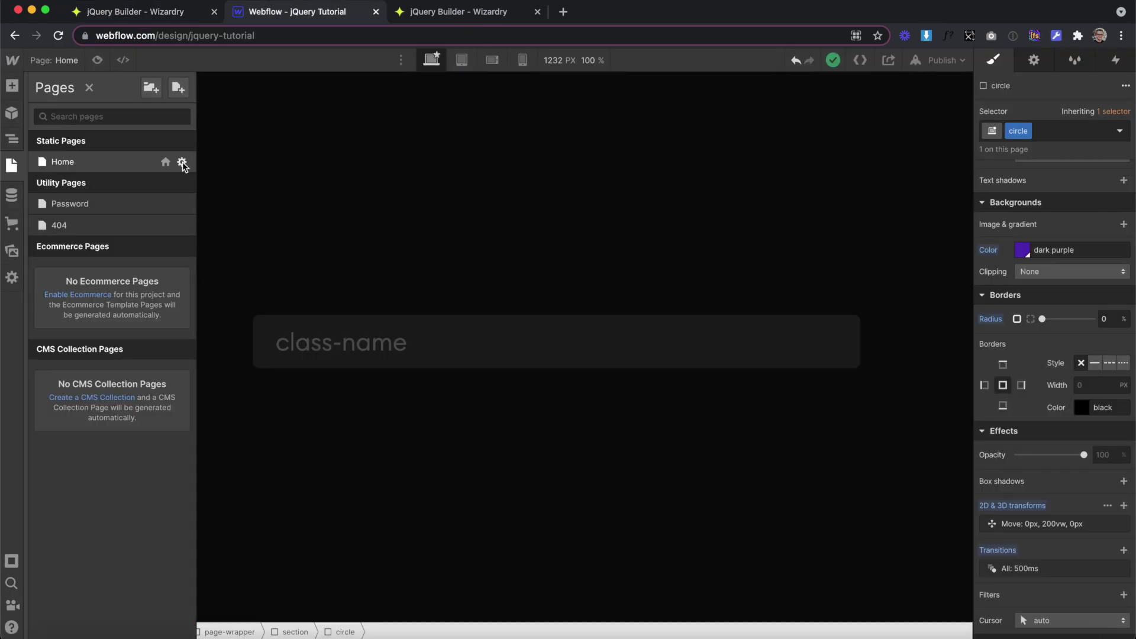
Paste the focus-out handler below the existing handler in the Home page's Before </body> code
{"action": "left_click", "coordinate": [179, 162]}
{"action": "scroll", "coordinate": [346, 391], "scroll_direction": "down", "scroll_amount": 5}
{"action": "scroll", "coordinate": [346, 390], "scroll_direction": "down", "scroll_amount": 10}
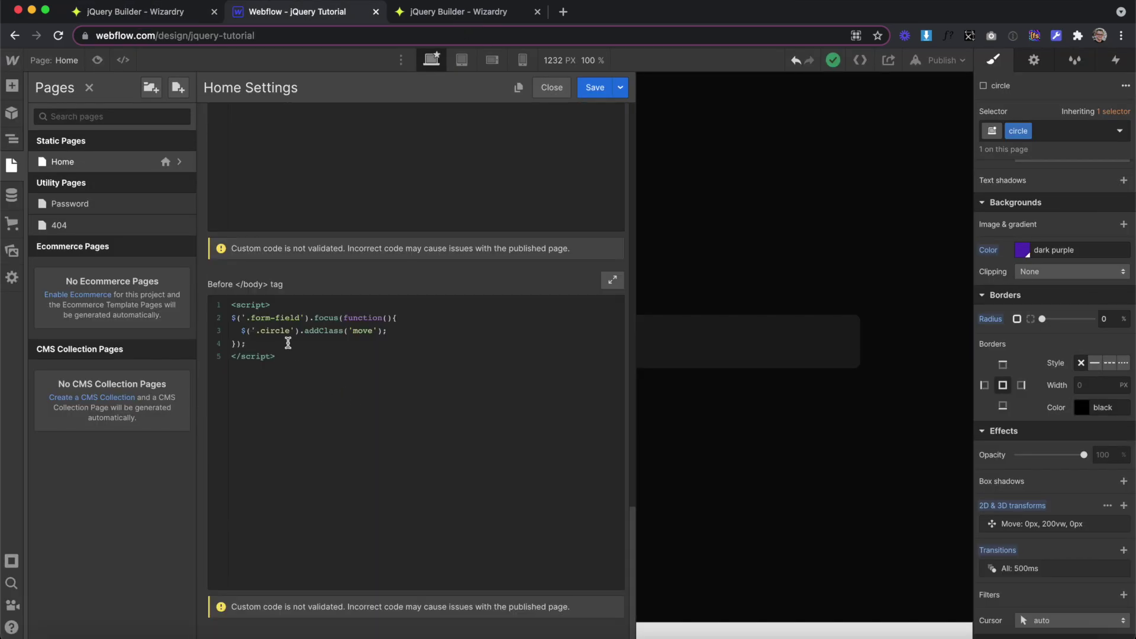
{"action": "left_click", "coordinate": [264, 343]}
{"action": "key", "text": "Return"}
{"action": "key", "text": "Return"}
{"action": "key", "text": "super+v"}
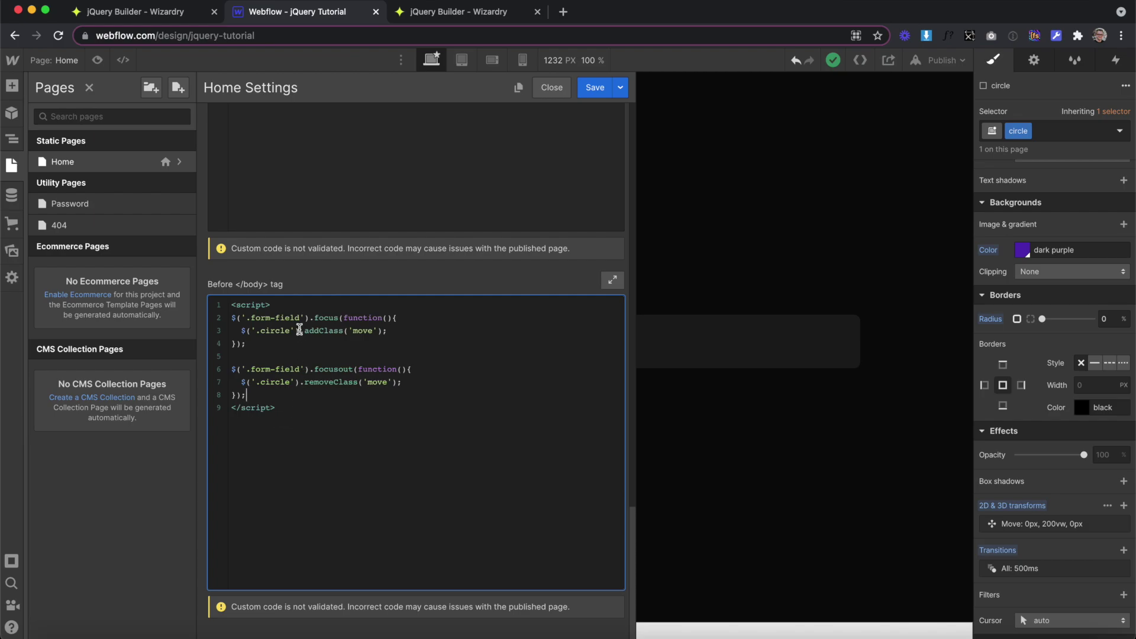
Label the handlers with '// Form Field Focus In' and '// Form Field Focus Out' comments, then save
{"action": "left_click", "coordinate": [314, 306]}
{"action": "key", "text": "Return"}
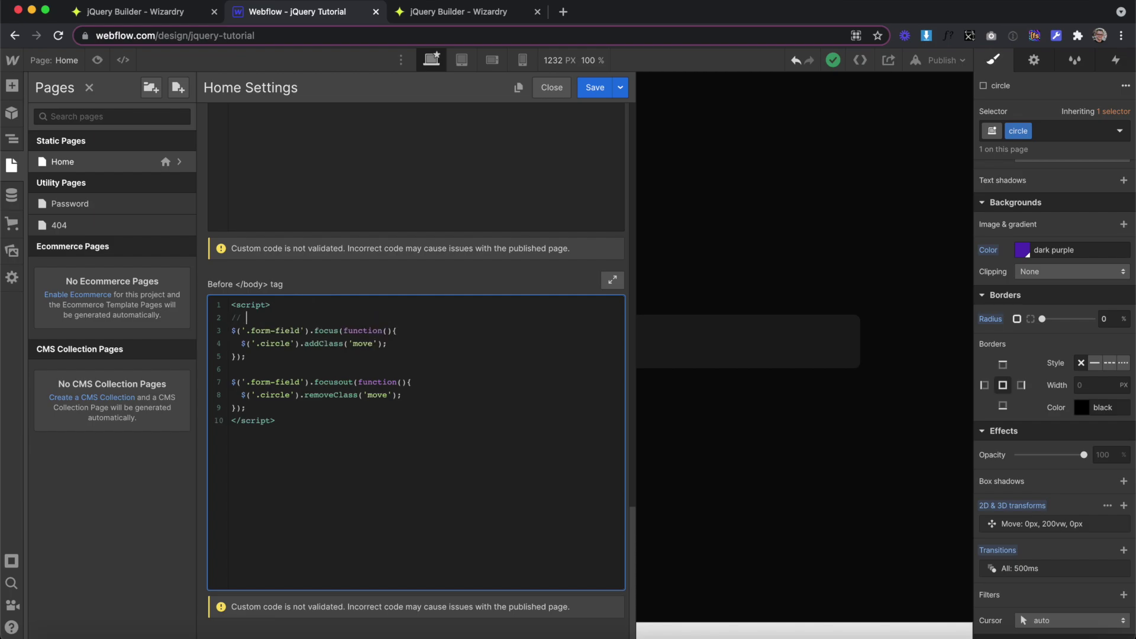
{"action": "type", "text": "// Form Field Focus In"}
{"action": "key", "text": "super+shift+Left"}
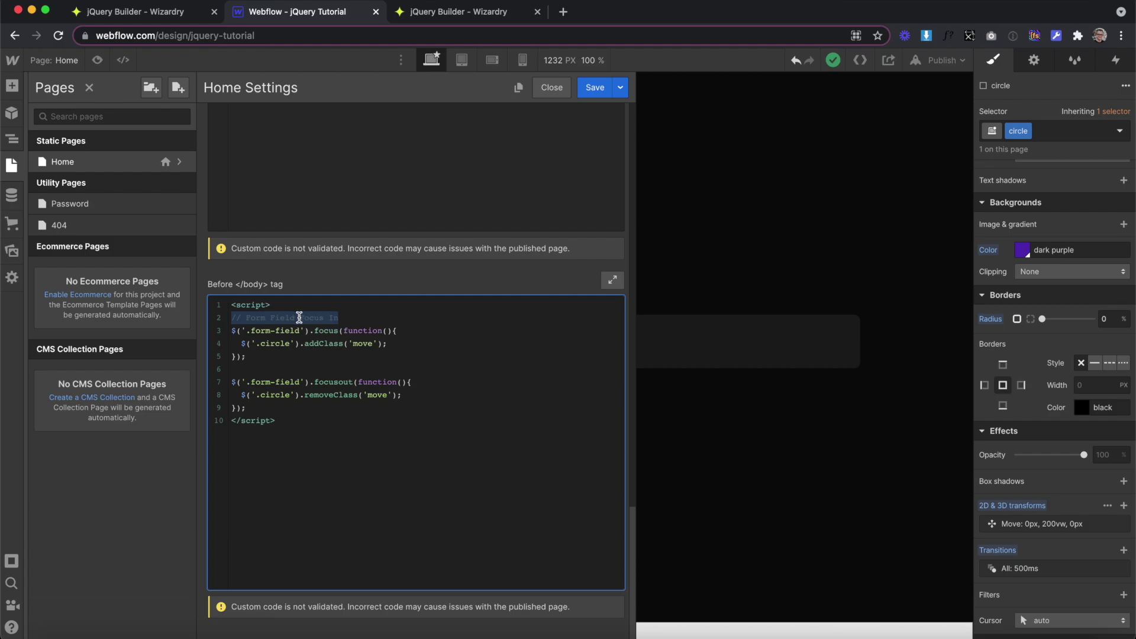
{"action": "key", "text": "super+c"}
{"action": "left_click", "coordinate": [245, 370]}
{"action": "key", "text": "super+v"}
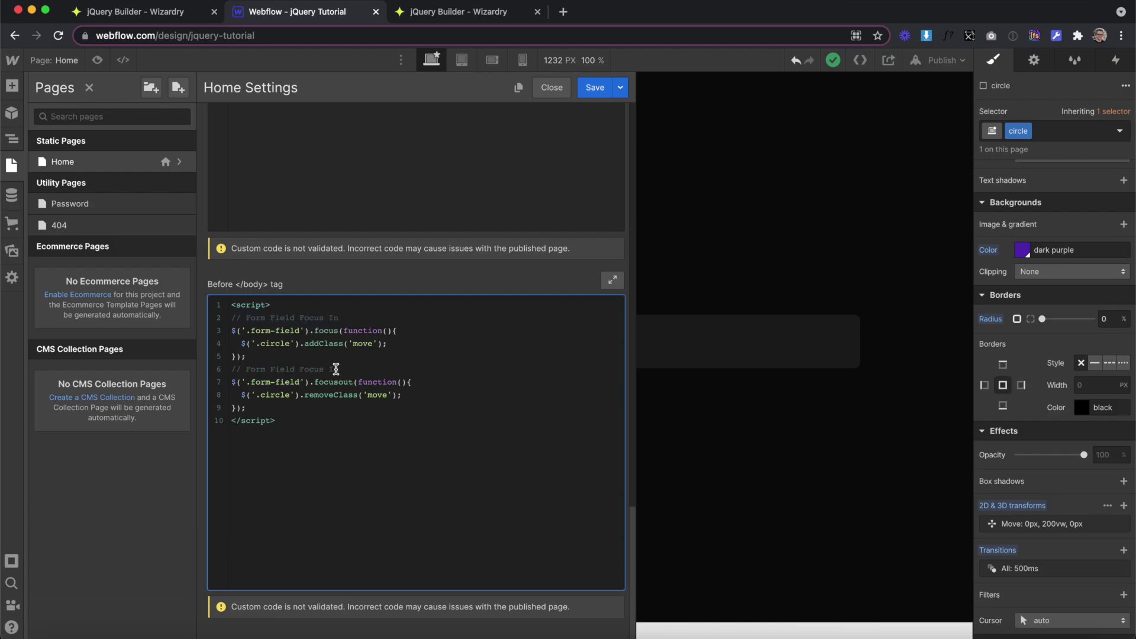
{"action": "type", "text": "Out"}
{"action": "left_click", "coordinate": [594, 87]}
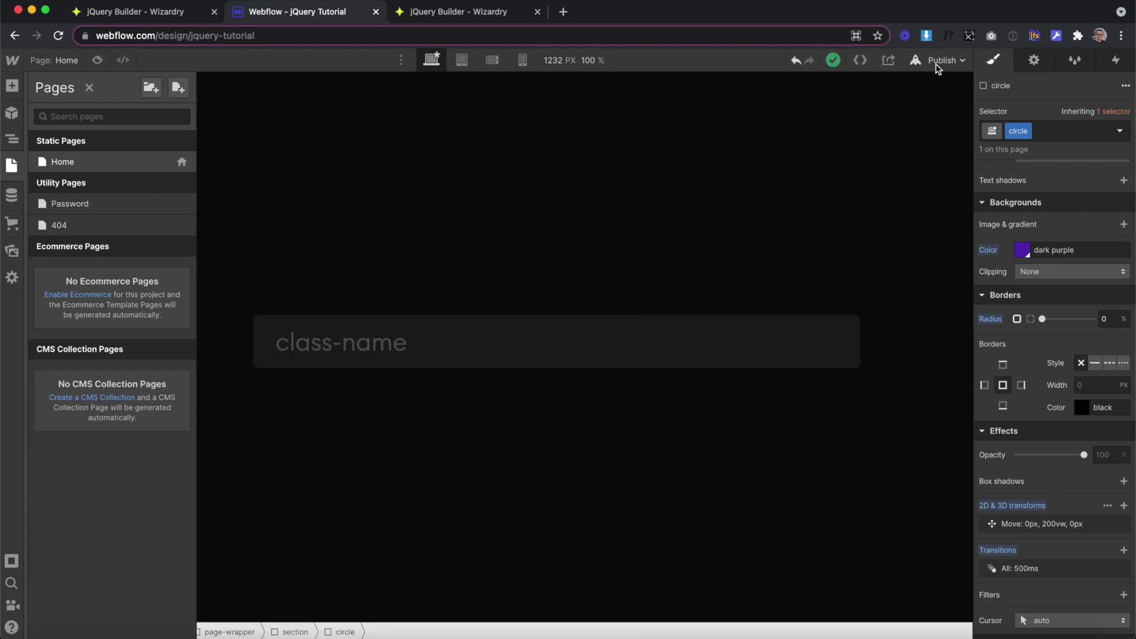
Republish the site with the updated focus-out code
{"action": "left_click", "coordinate": [940, 60]}
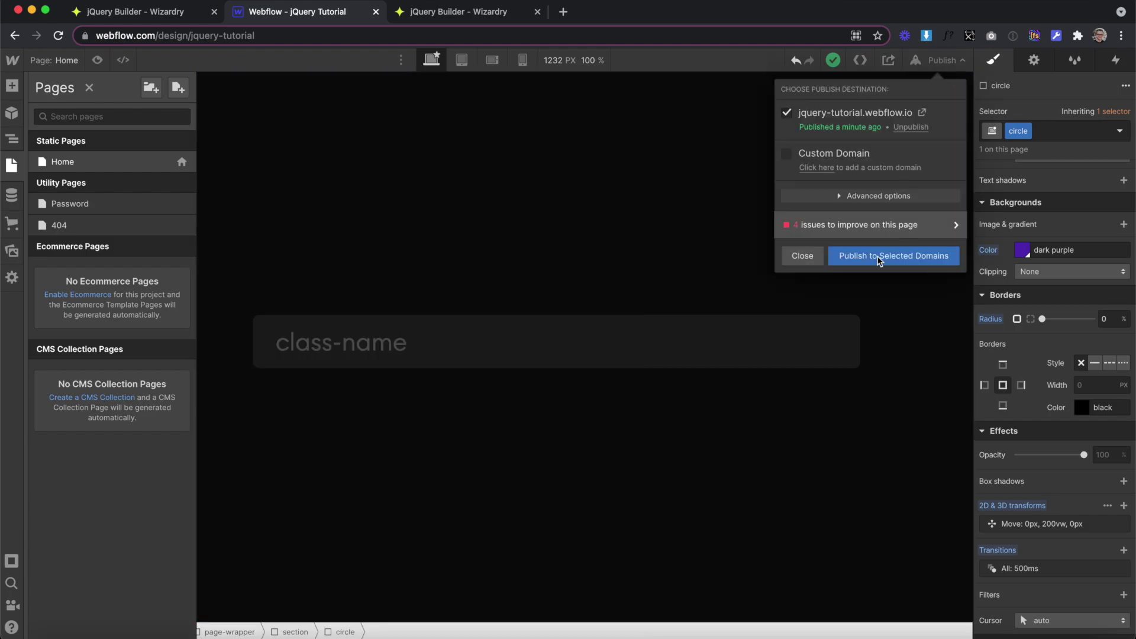
{"action": "left_click", "coordinate": [877, 255]}
{"action": "key", "text": "ctrl+Tab"}
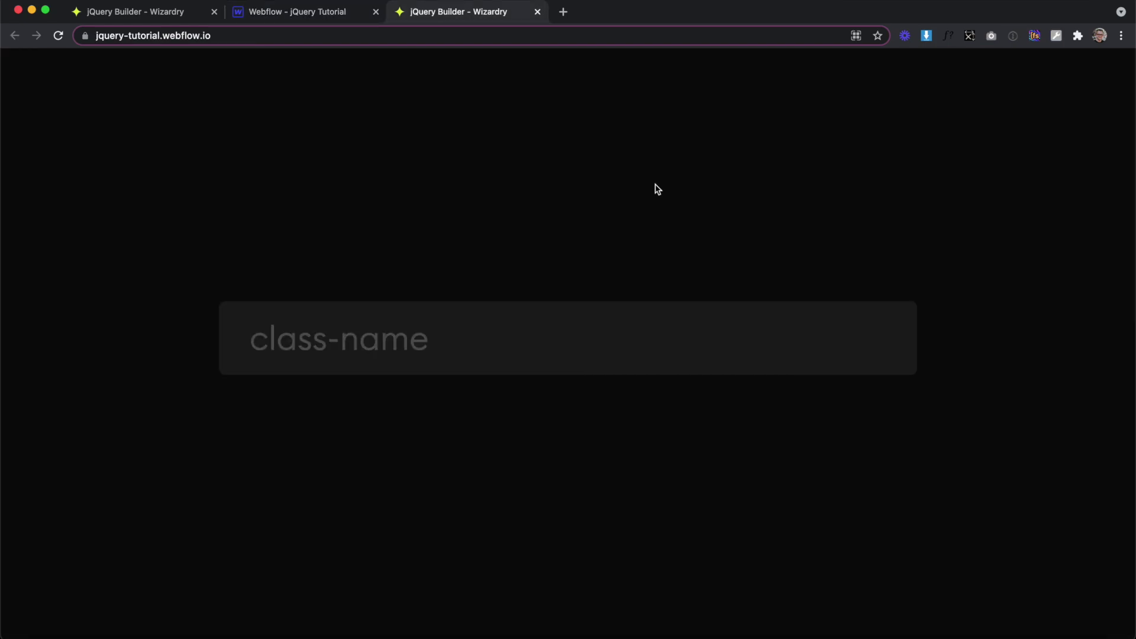
On the live page, toggle the form field's focus repeatedly to confirm the circle rises and drops
{"action": "key", "text": "Tab"}
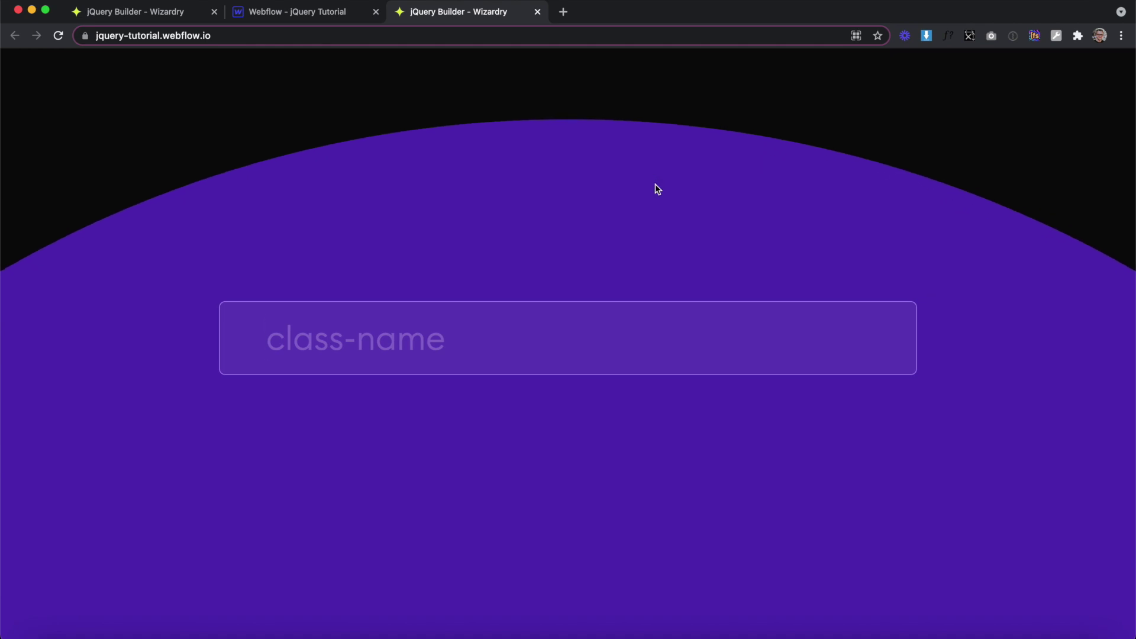
{"action": "key", "text": "Tab"}
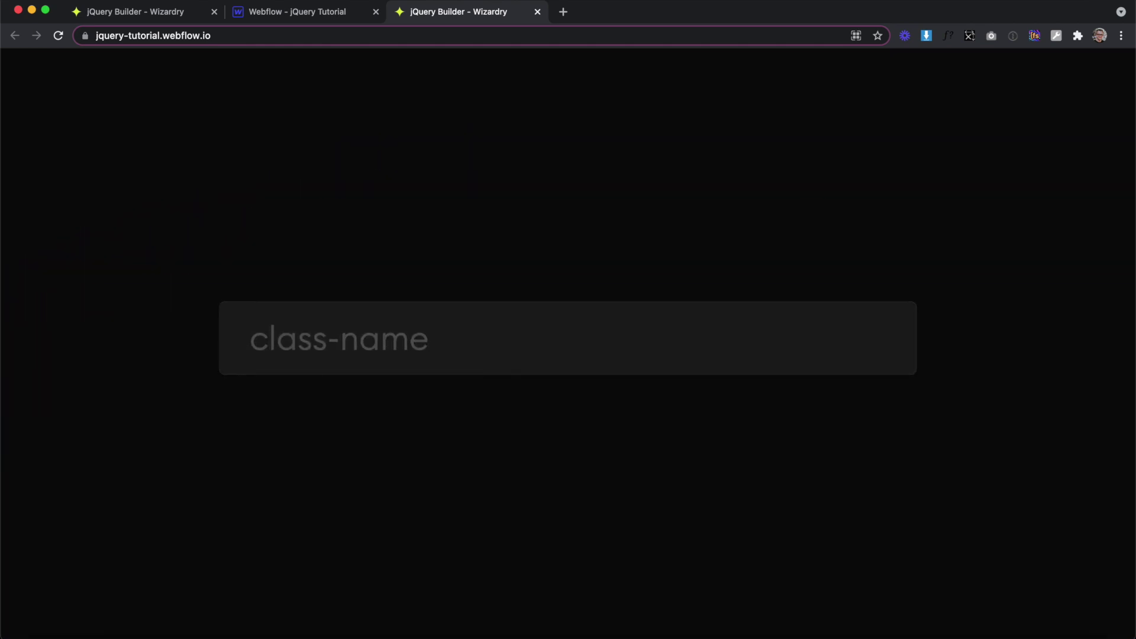
{"action": "left_click", "coordinate": [399, 324]}
{"action": "left_click", "coordinate": [446, 260]}
{"action": "left_click", "coordinate": [393, 320]}
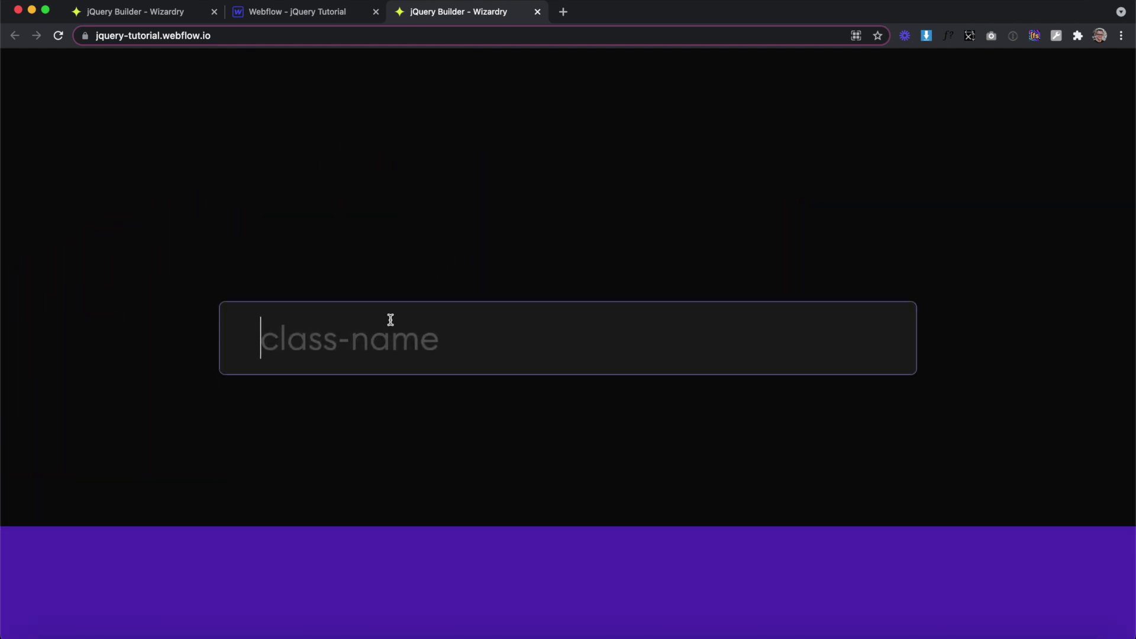
{"action": "left_click", "coordinate": [515, 172]}
{"action": "left_click", "coordinate": [432, 322]}
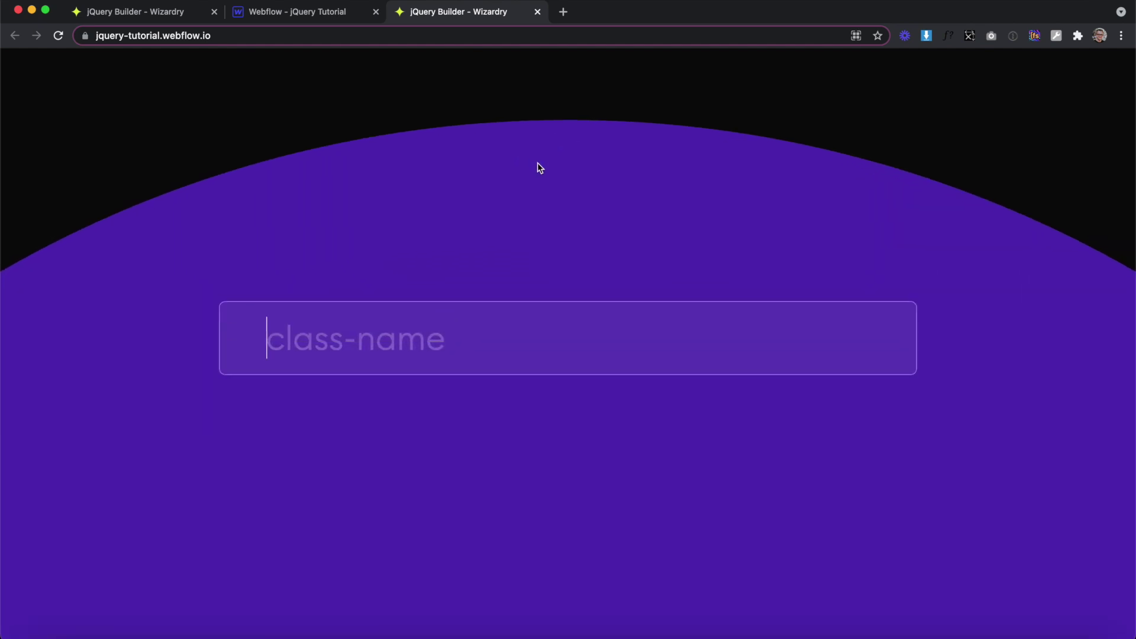
{"action": "left_click", "coordinate": [535, 164]}
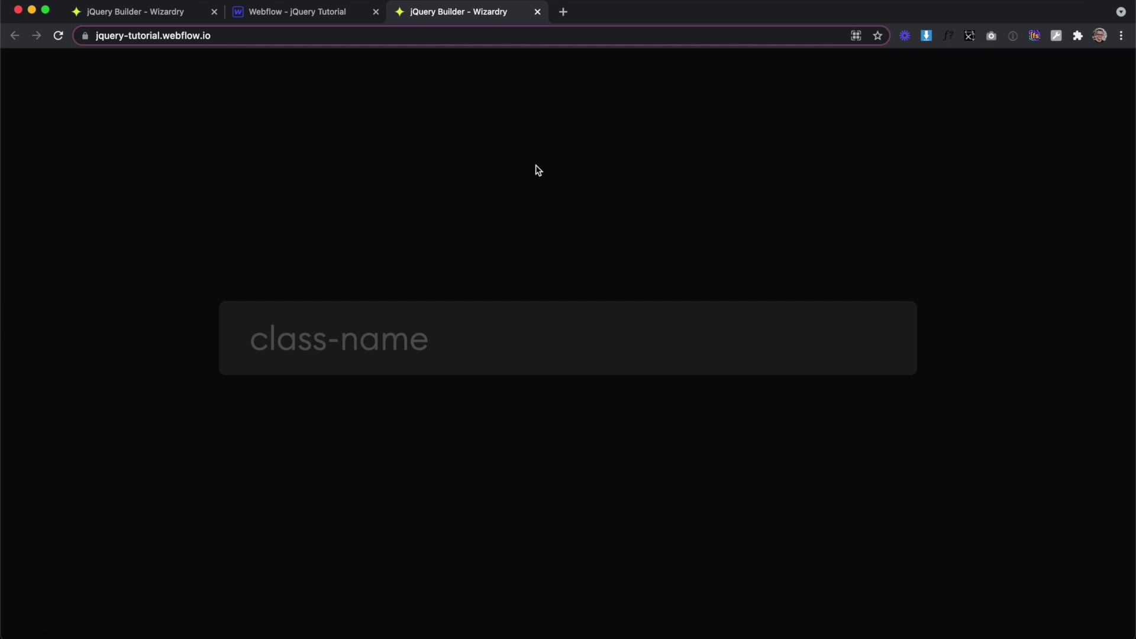